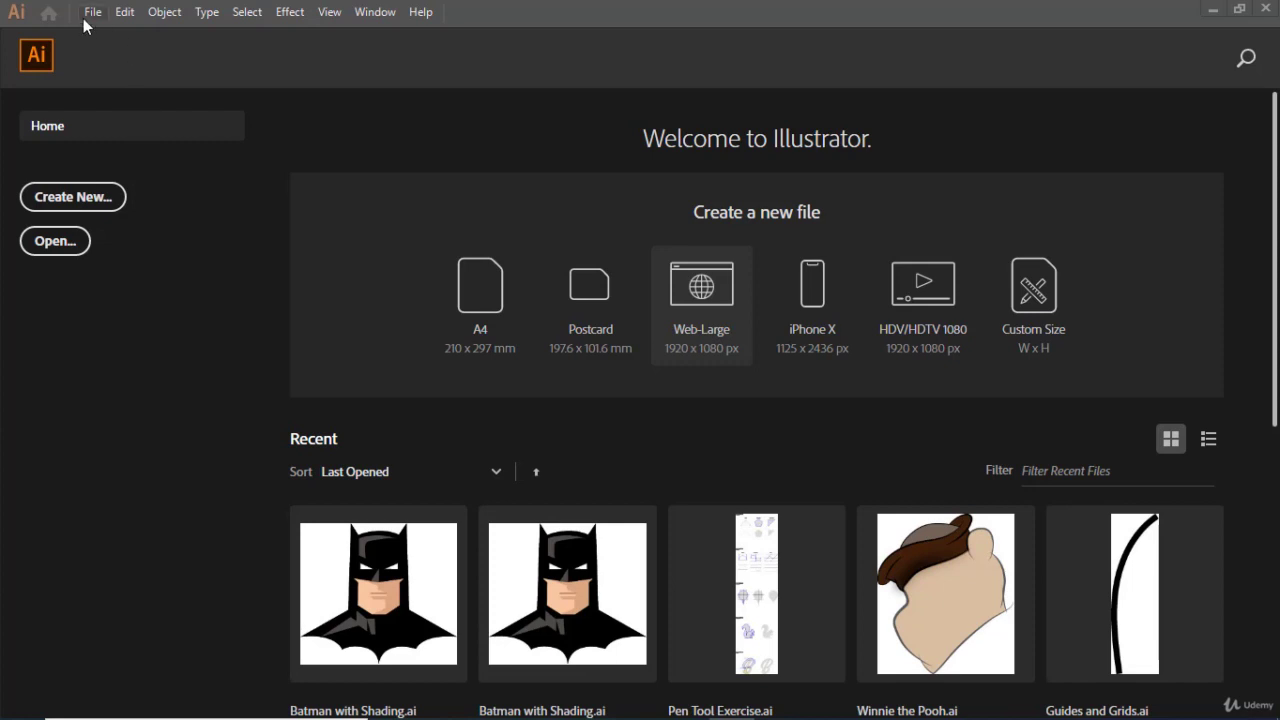
# Create a new one-artboard document 500 px wide and 500 px high
pyautogui.click(88, 14)
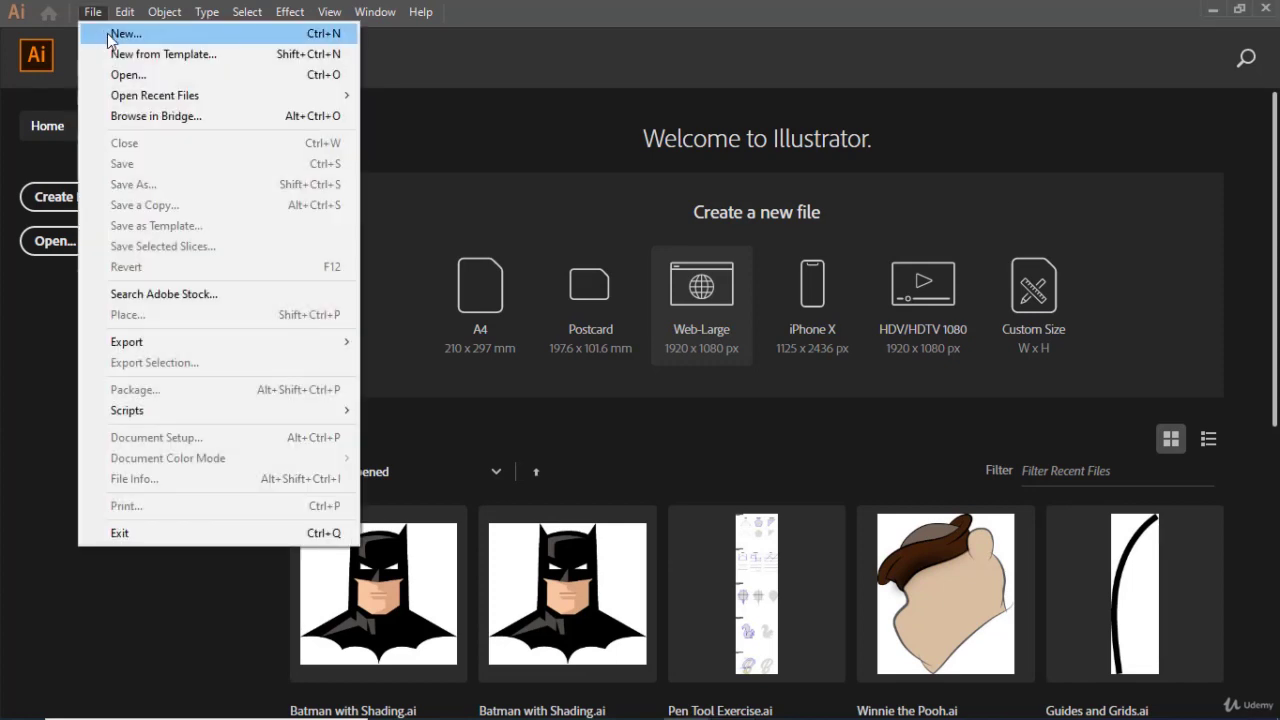
pyautogui.click(112, 34)
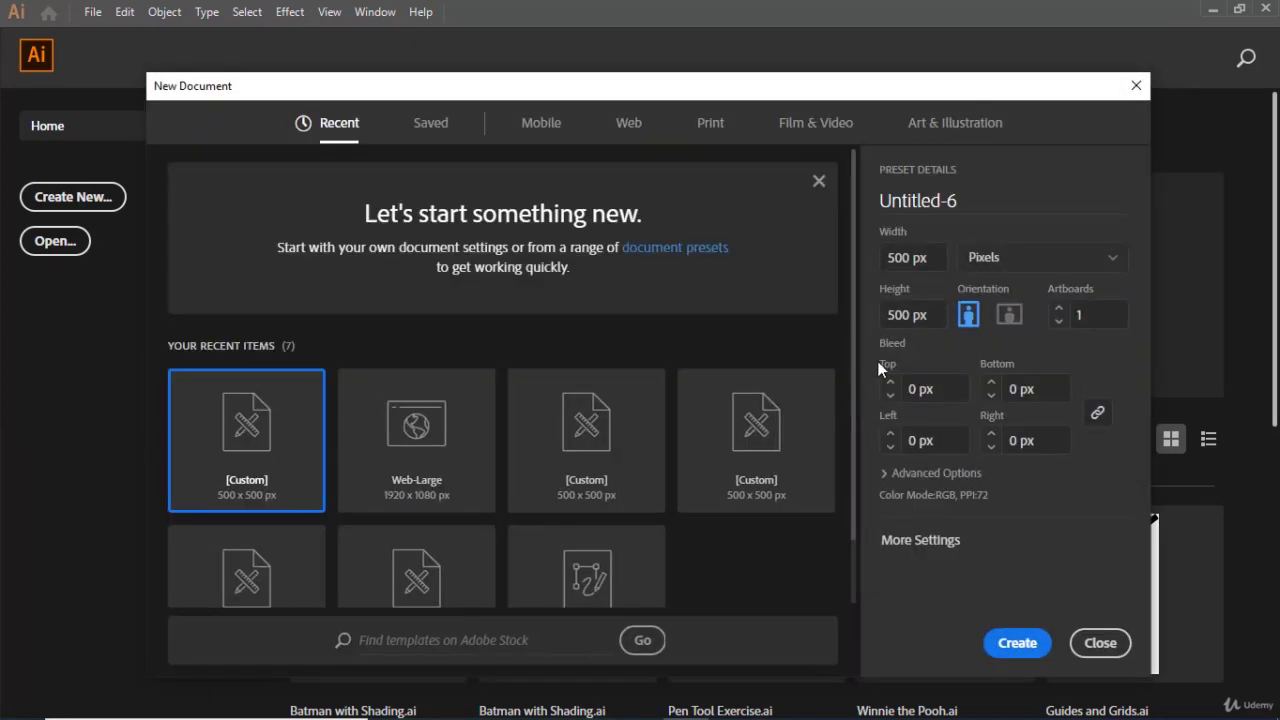
pyautogui.click(996, 652)
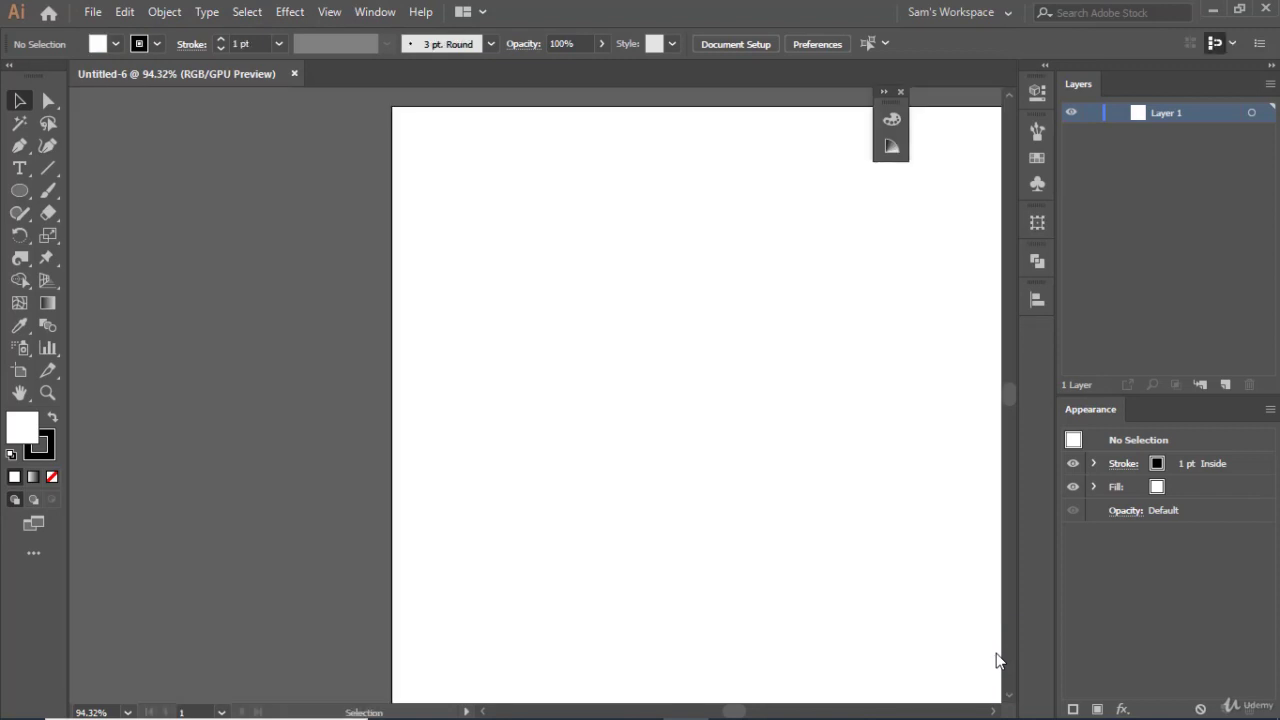
# Draw a small circle about 34 px in diameter with the Ellipse tool, near the artboard's centre-left area
pyautogui.click(993, 711)
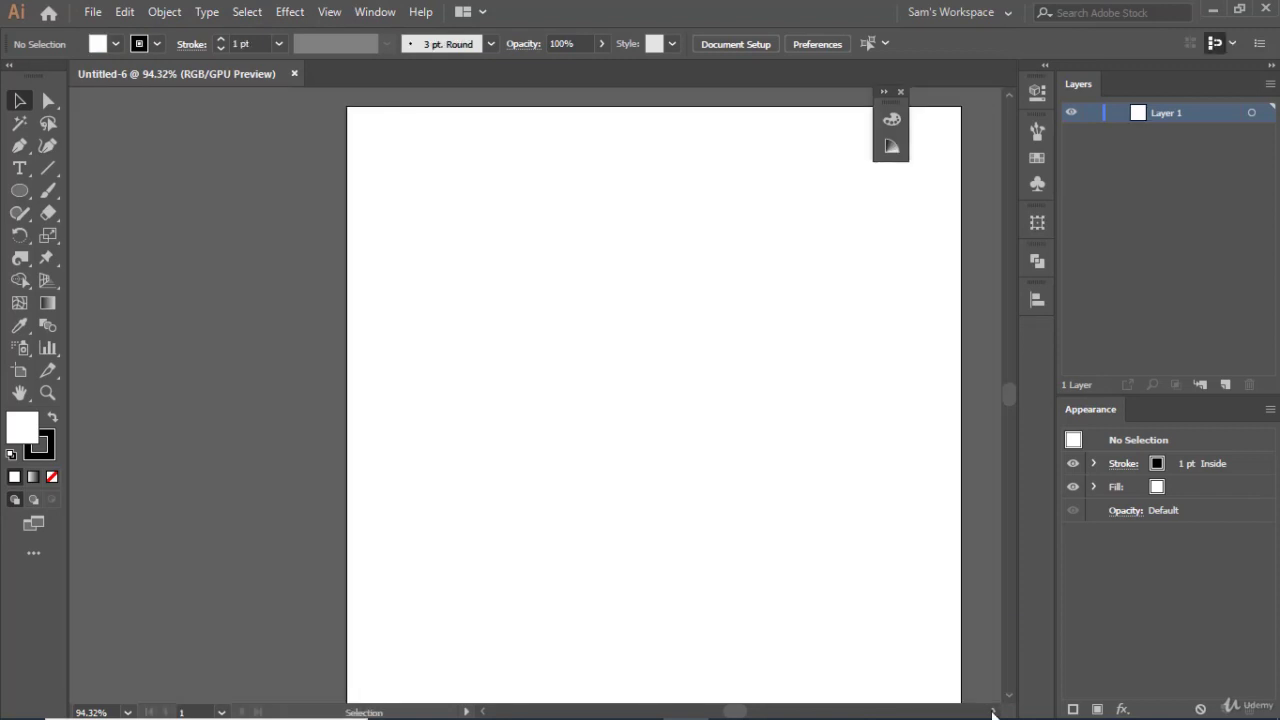
pyautogui.click(900, 91)
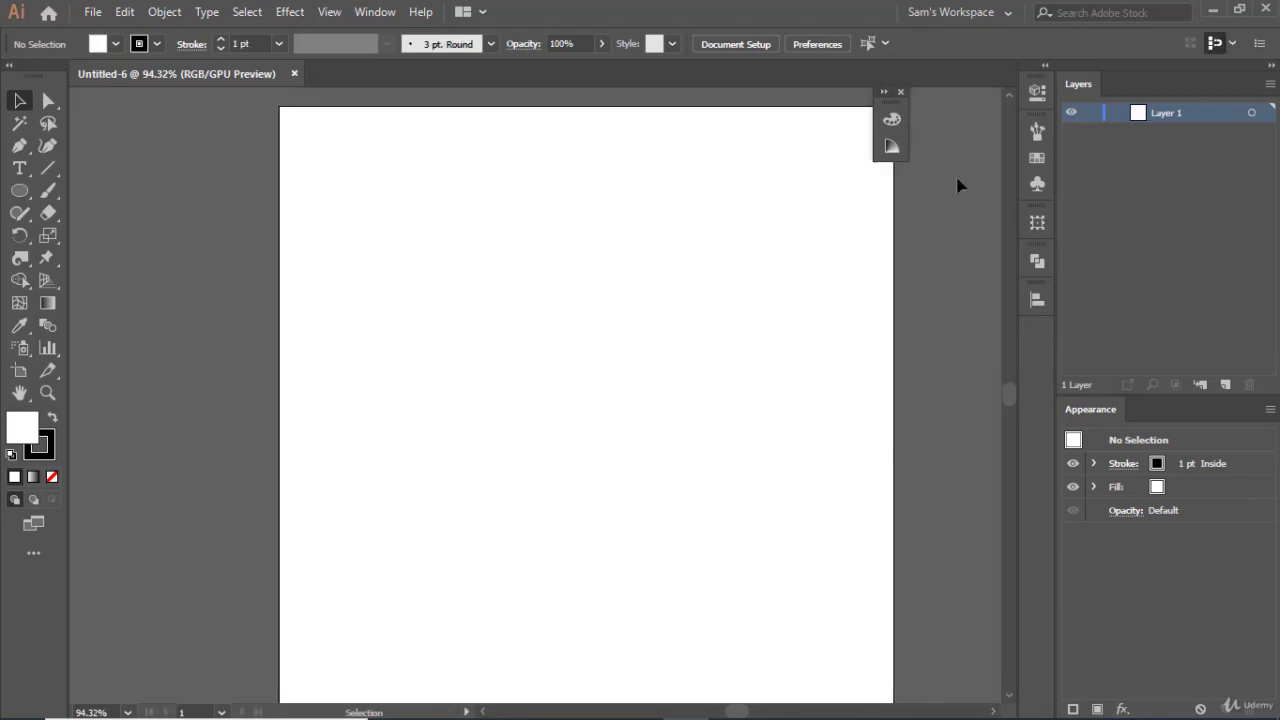
pyautogui.click(1007, 698)
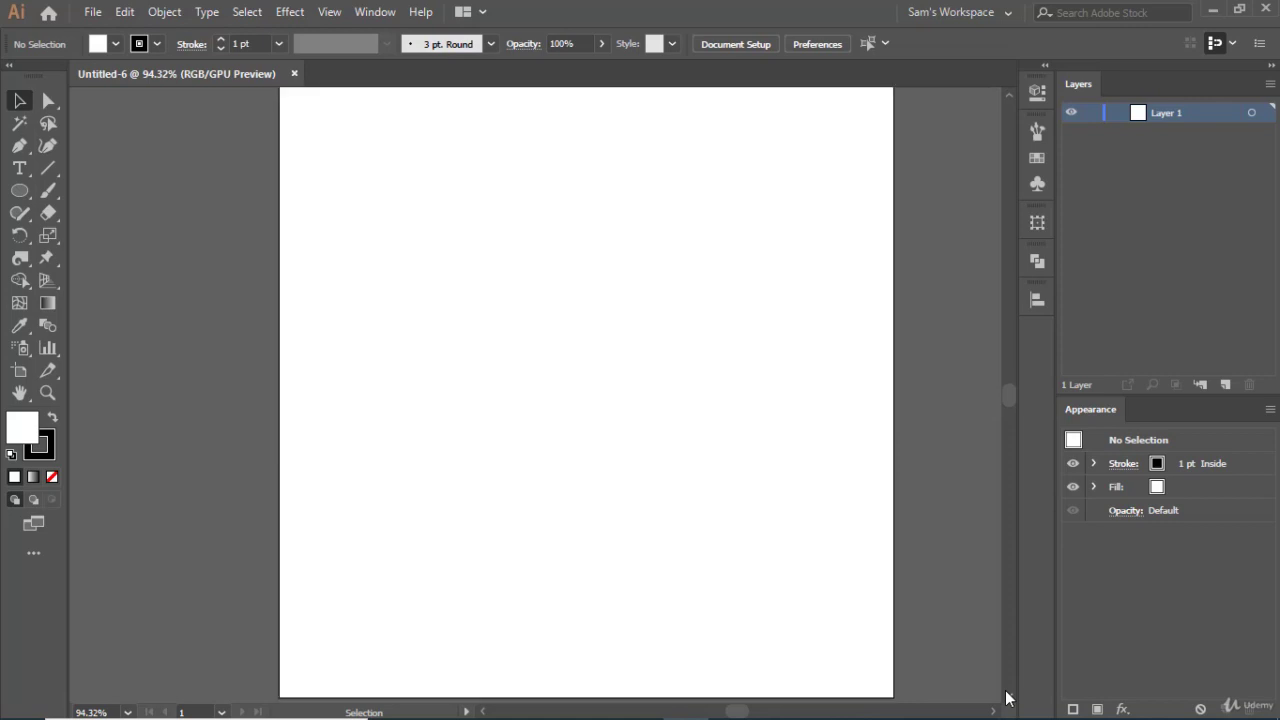
pyautogui.click(1006, 96)
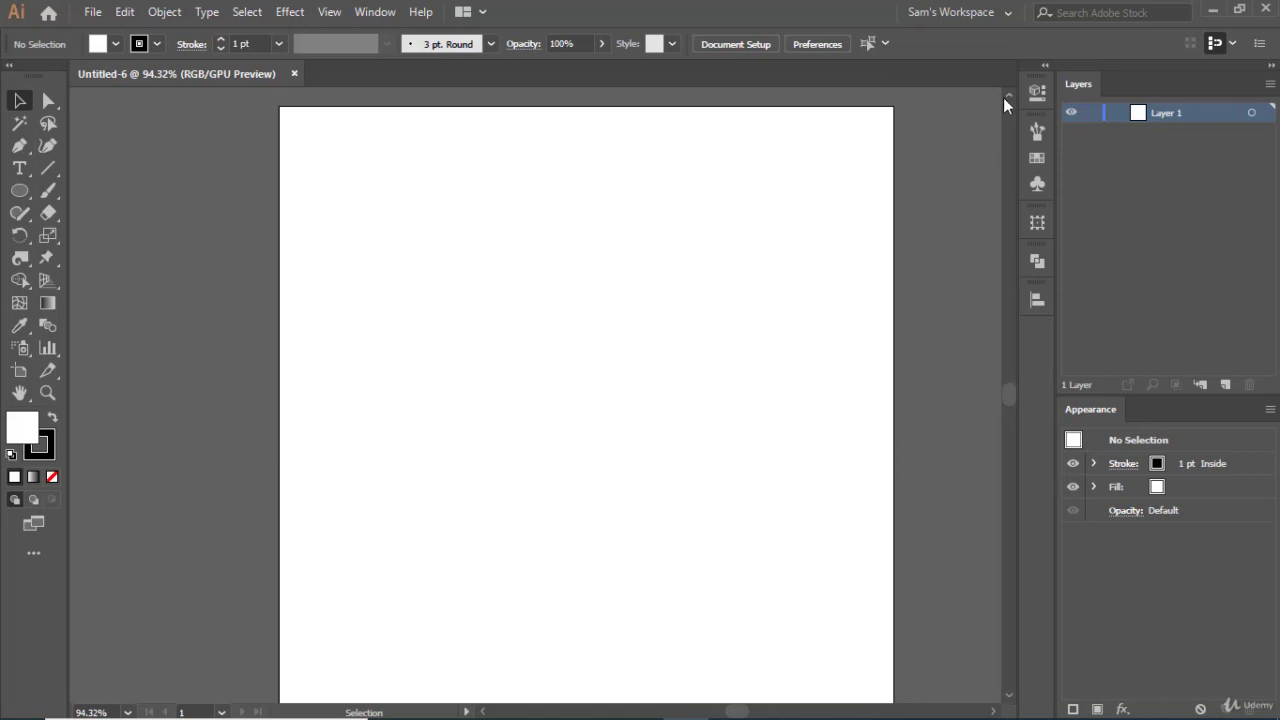
pyautogui.click(26, 193)
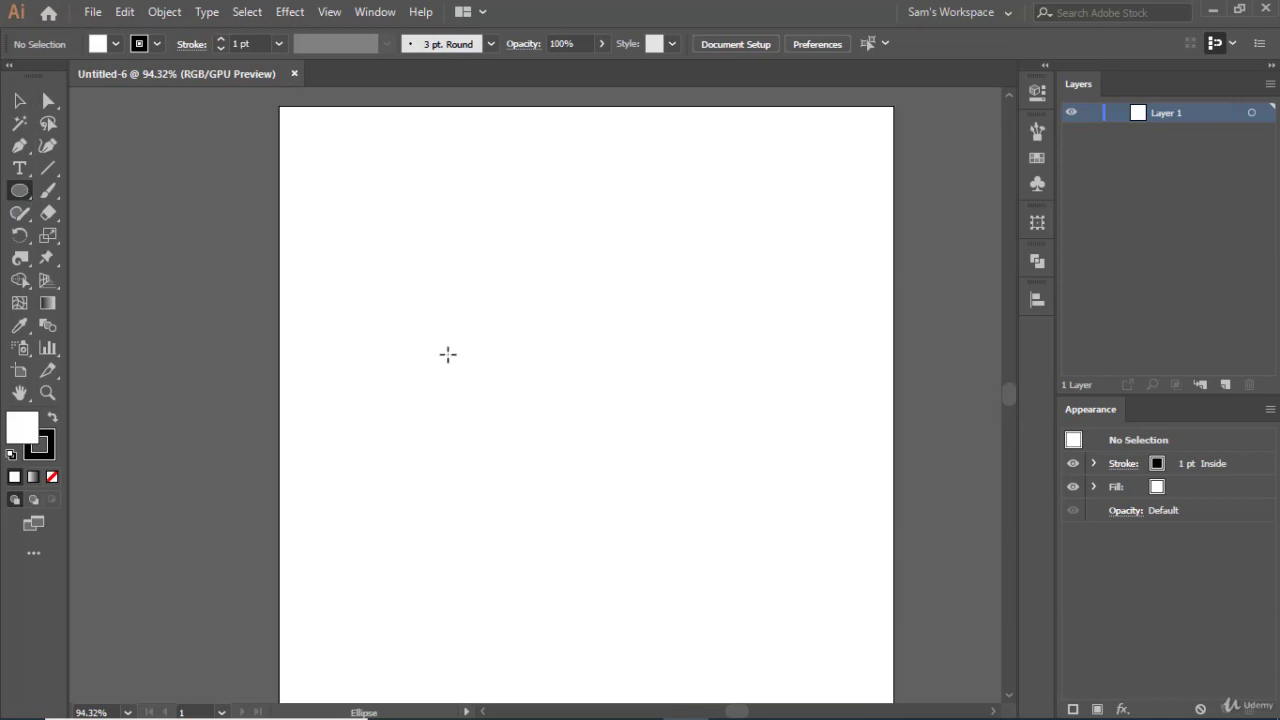
pyautogui.moveTo(455, 354); pyautogui.dragTo(498, 385)
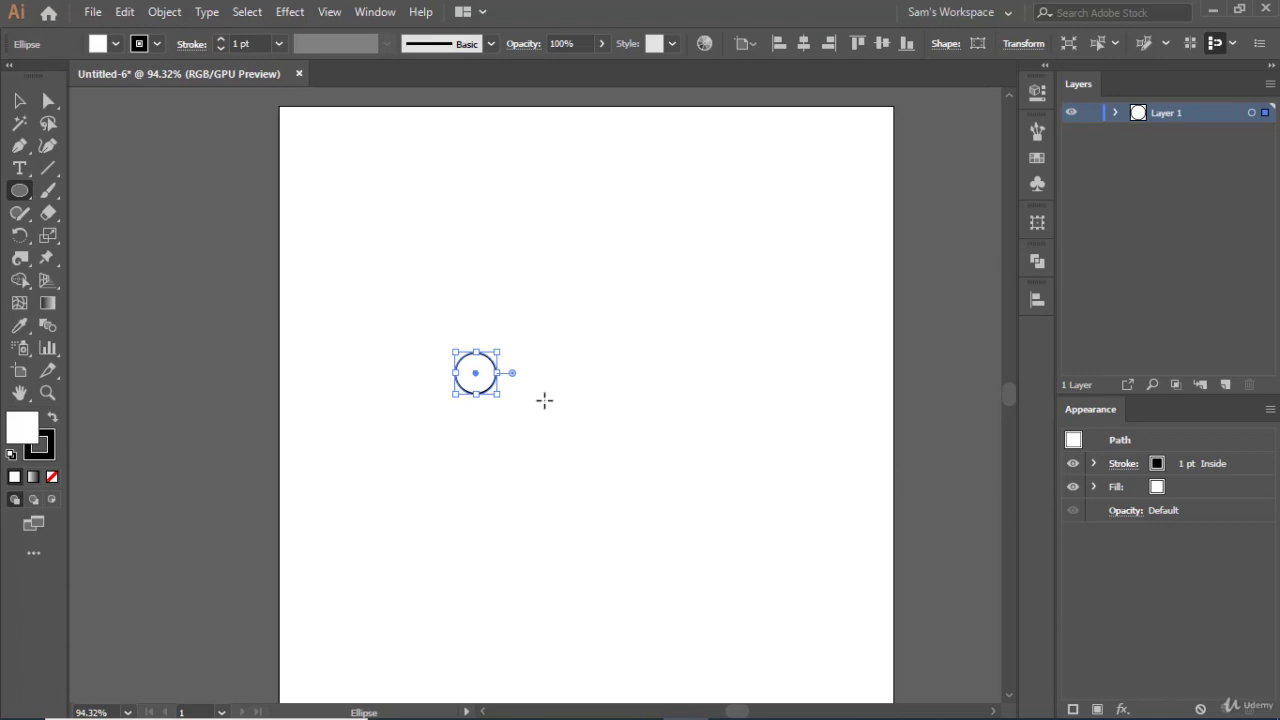
pyautogui.press('v')
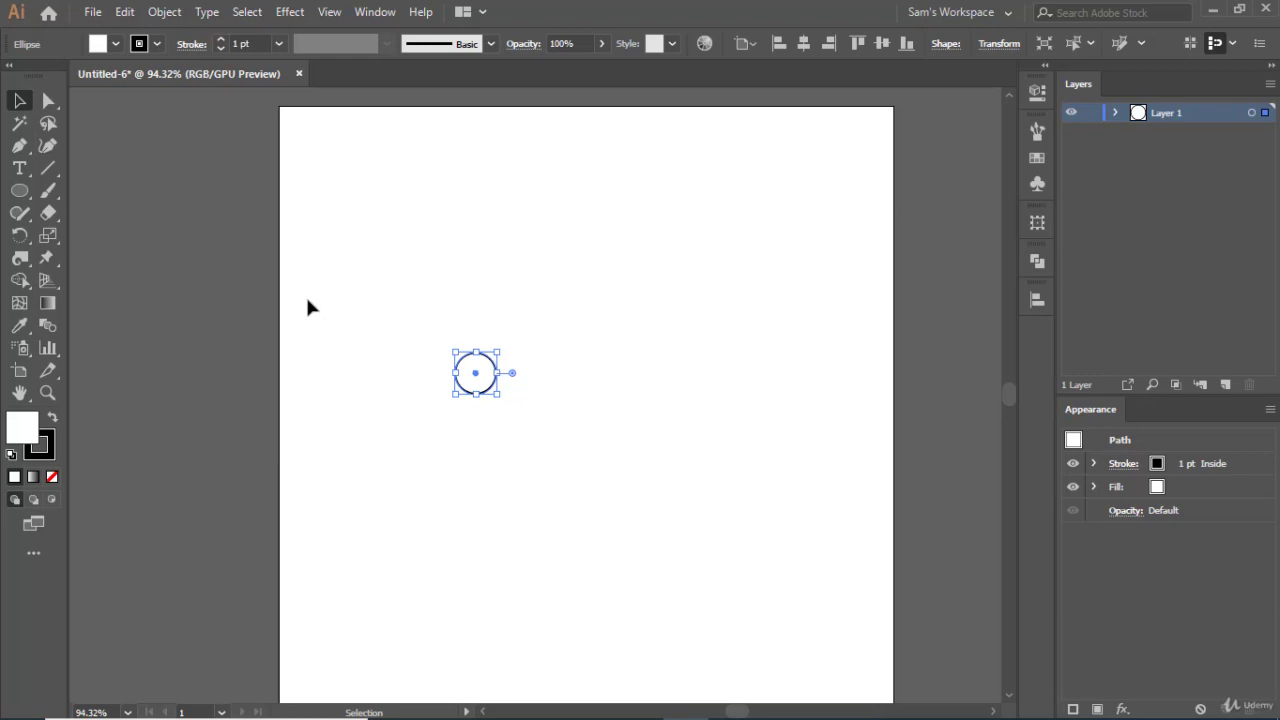
# Make a copy of the circle rotated -45° around its right anchor point with the Rotate tool, and deselect it
pyautogui.click(24, 245)
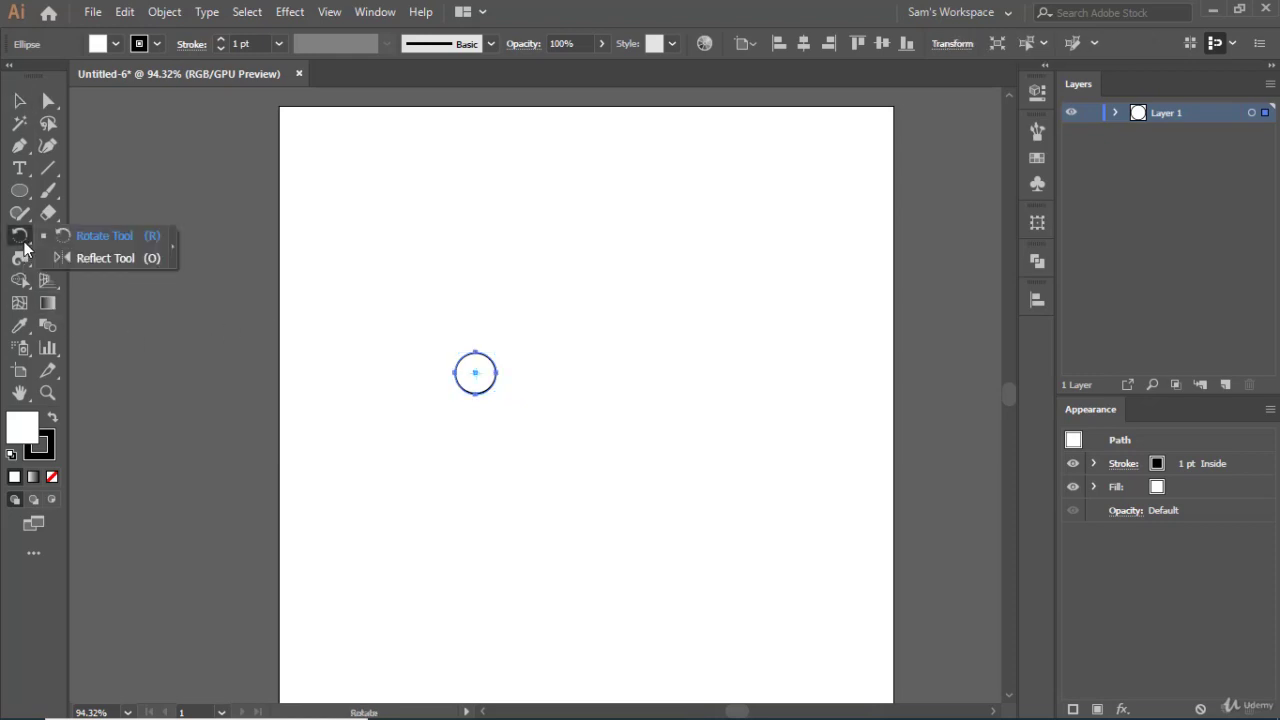
pyautogui.click(86, 237)
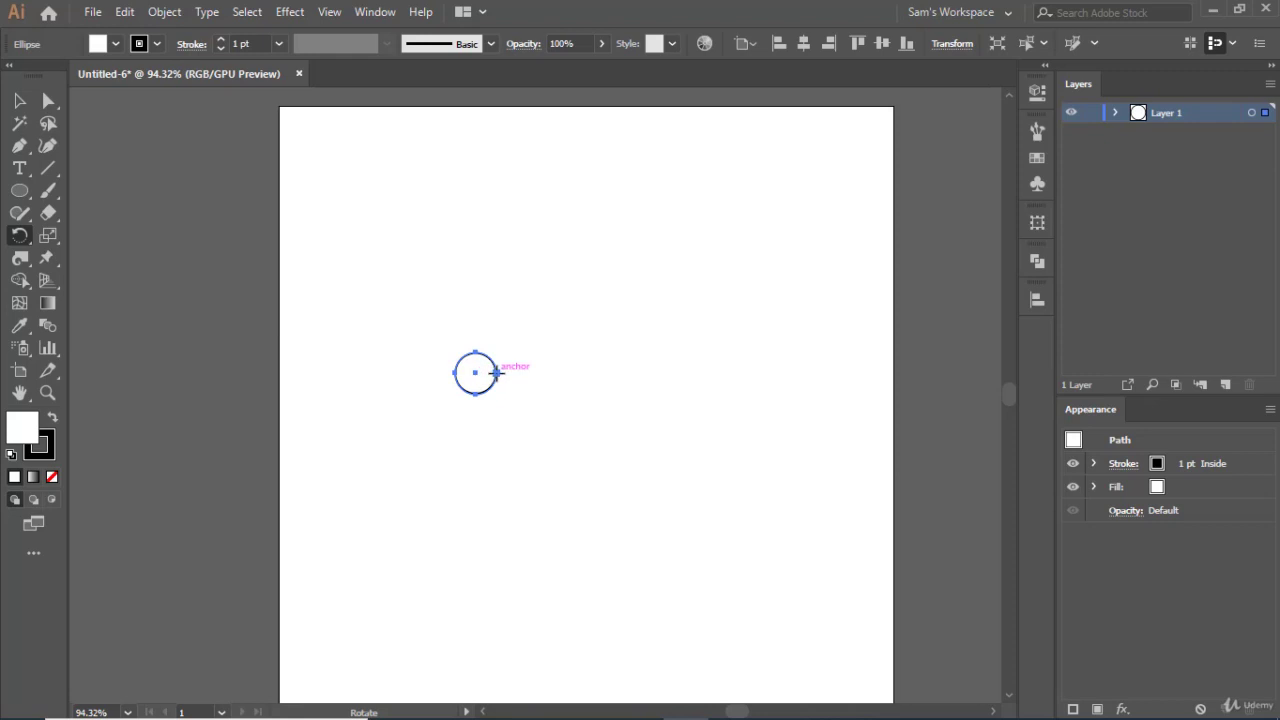
pyautogui.click(496, 372)
pyautogui.moveTo(477, 374); pyautogui.dragTo(482, 370)
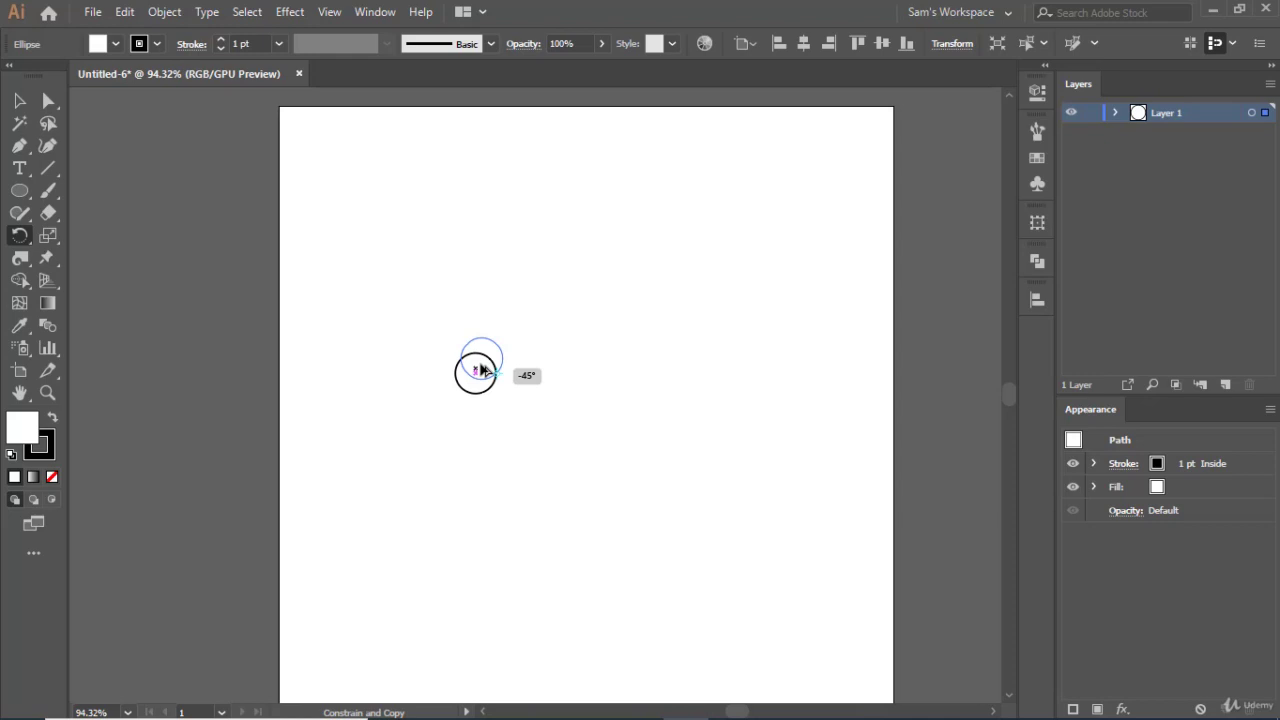
pyautogui.moveTo(482, 370); pyautogui.dragTo(481, 369)
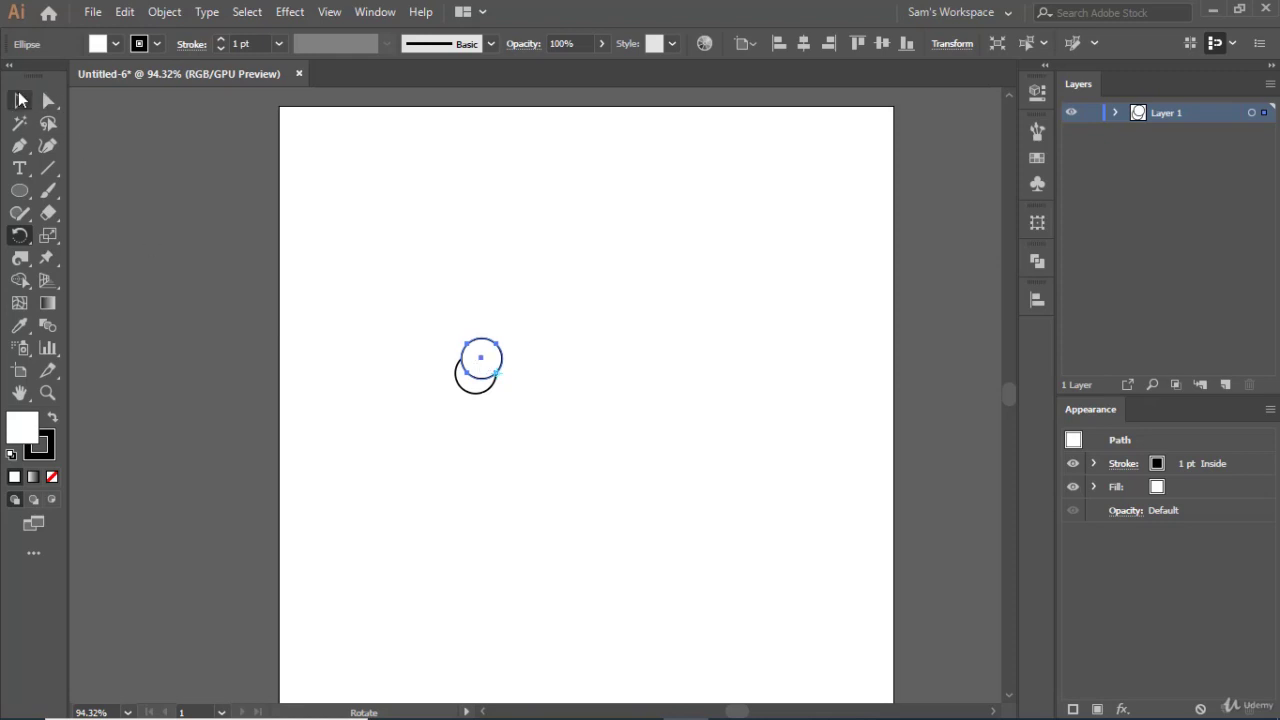
pyautogui.press('v')
pyautogui.click(701, 396)
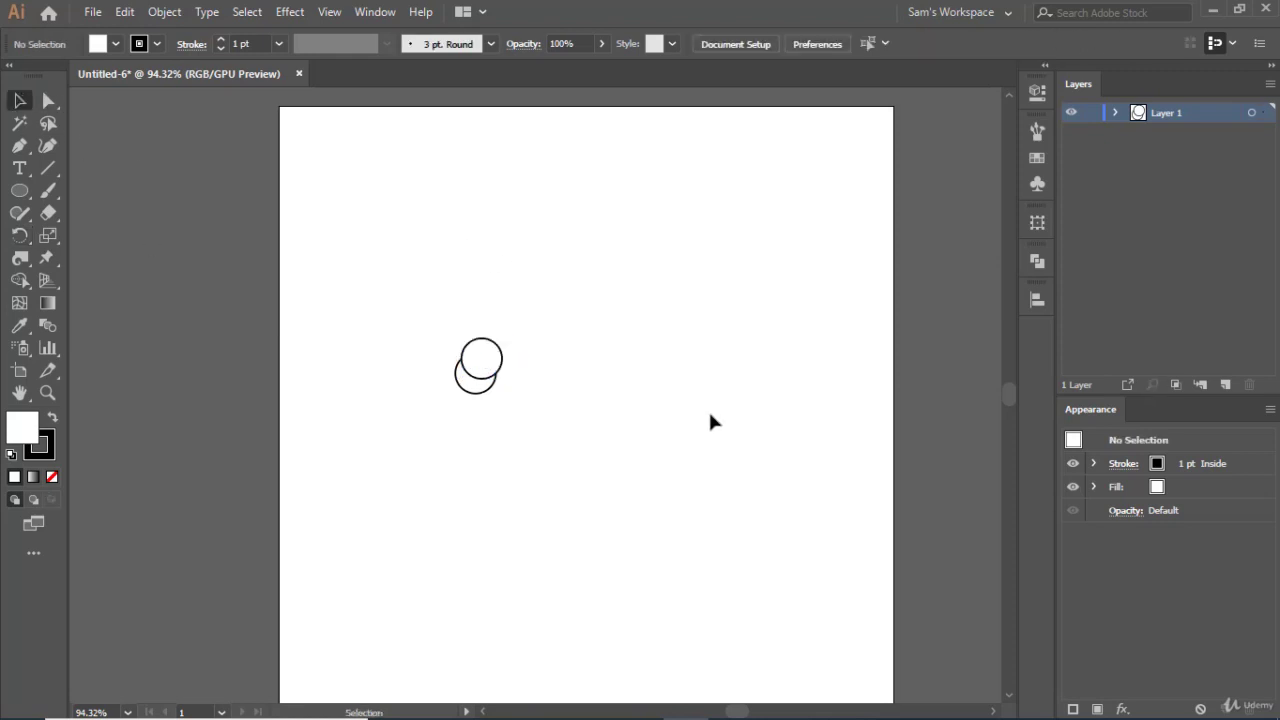
pyautogui.click(504, 358)
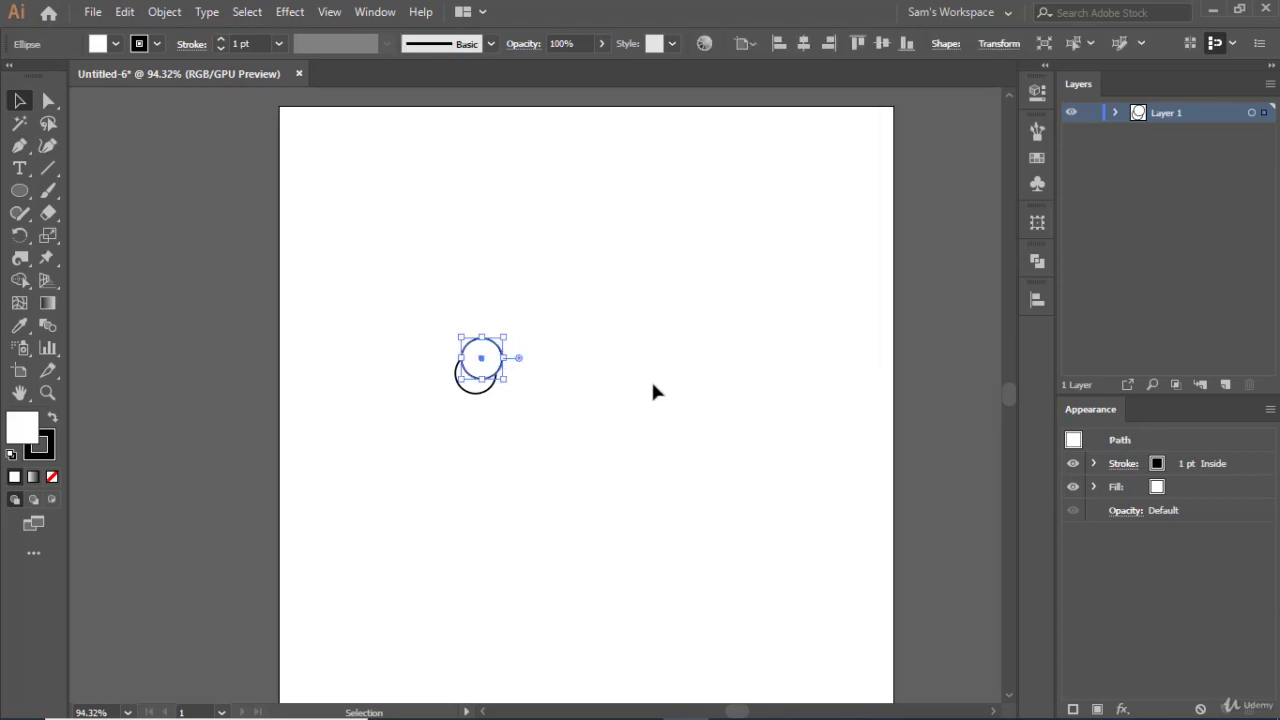
pyautogui.click(643, 489)
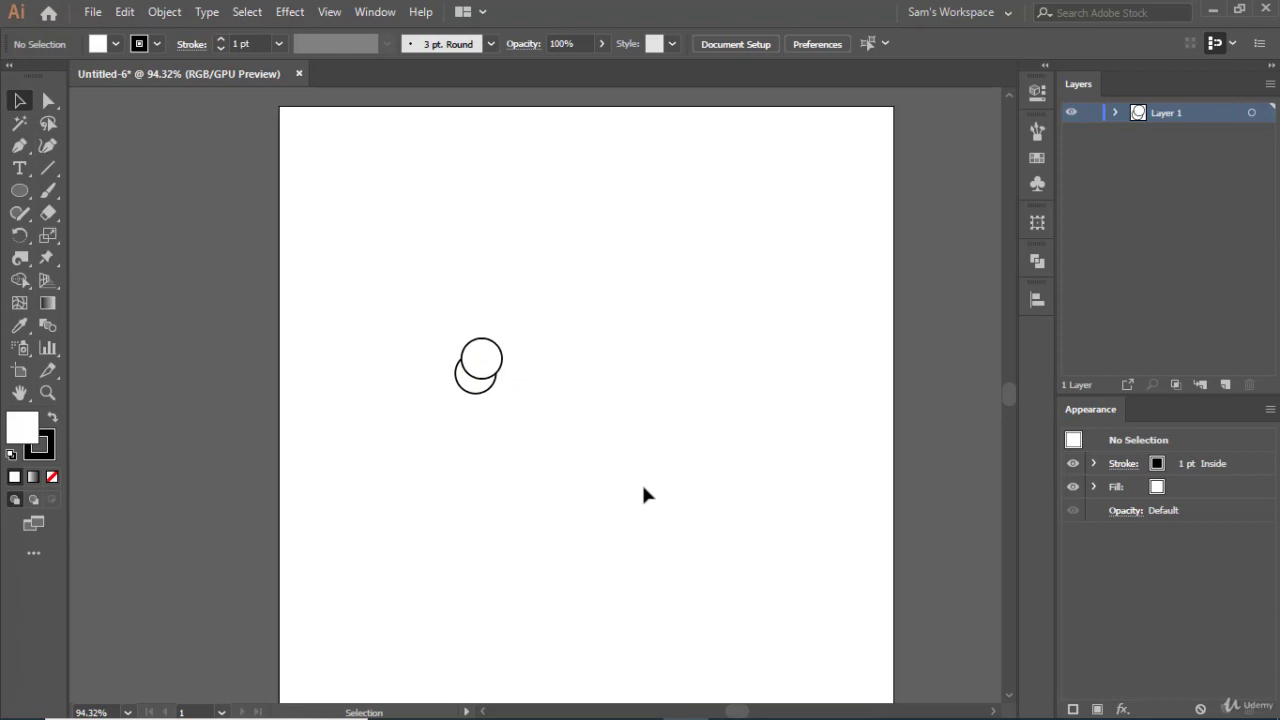
pyautogui.press('ctrl')
pyautogui.hotkey('ctrl', 's')
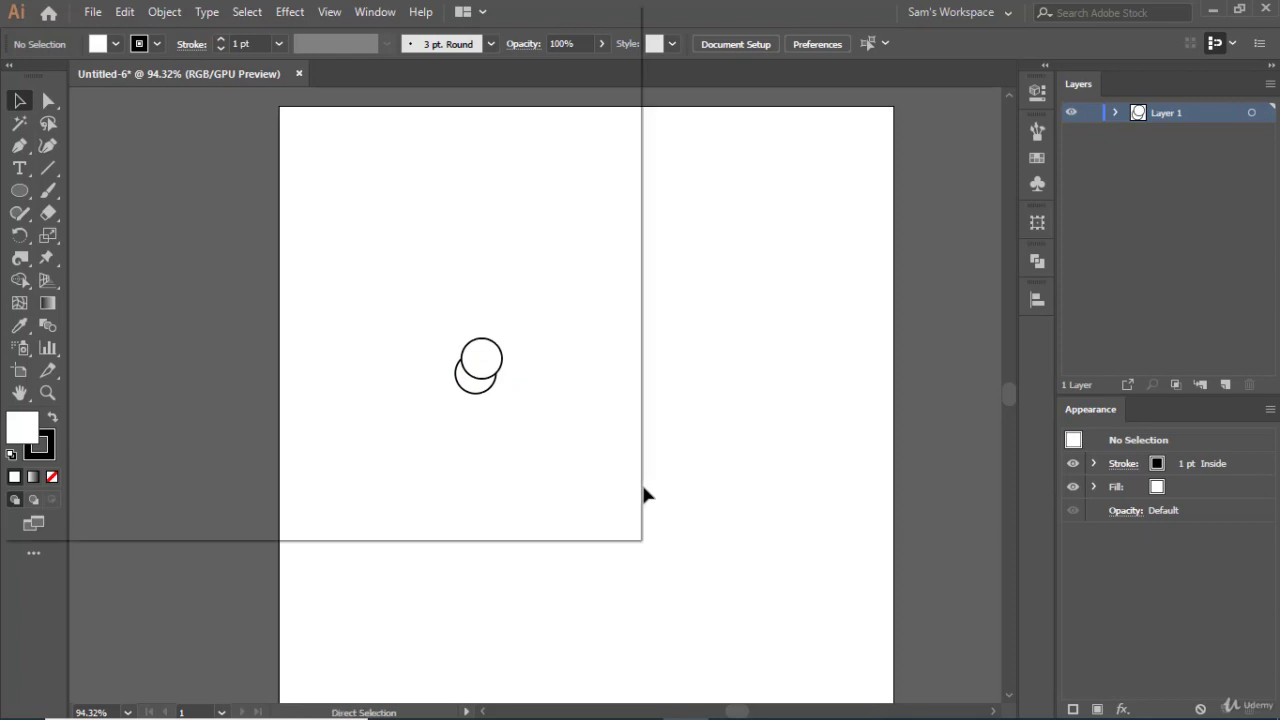
pyautogui.click(568, 506)
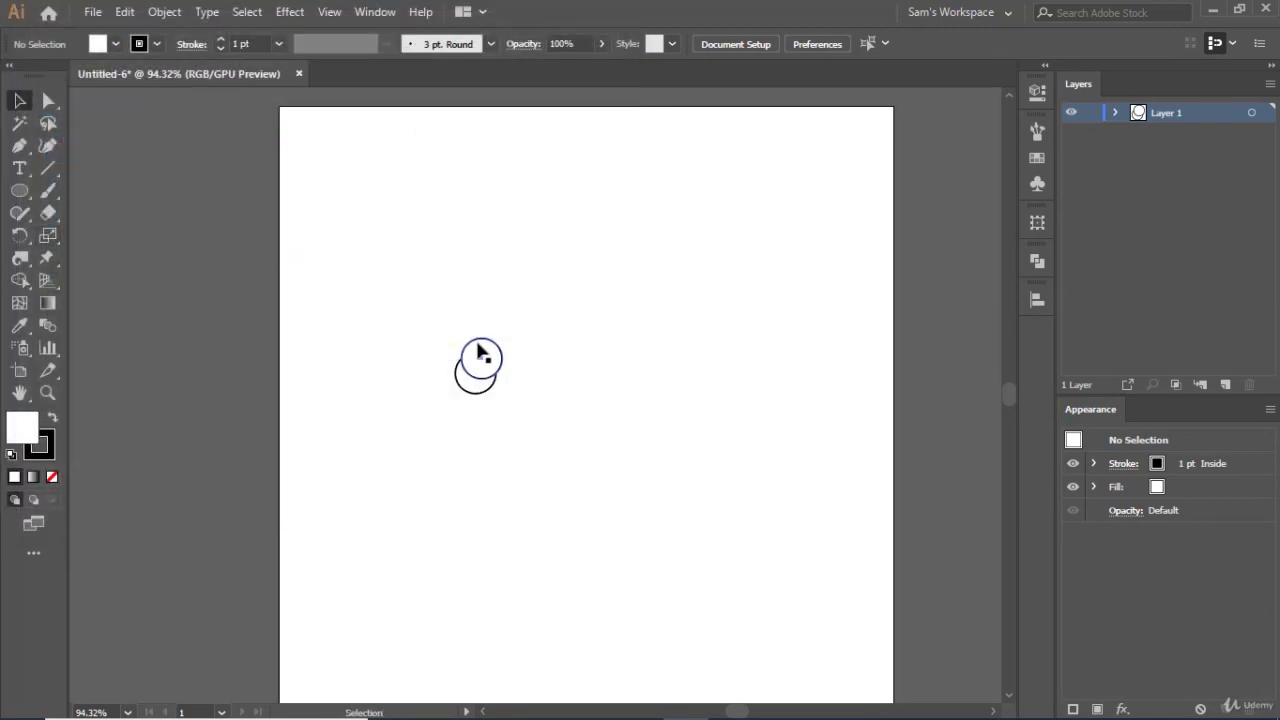
# Select the rotated copy and repeat the last transformation six times to complete a flower of eight overlapping circles
pyautogui.click(488, 344)
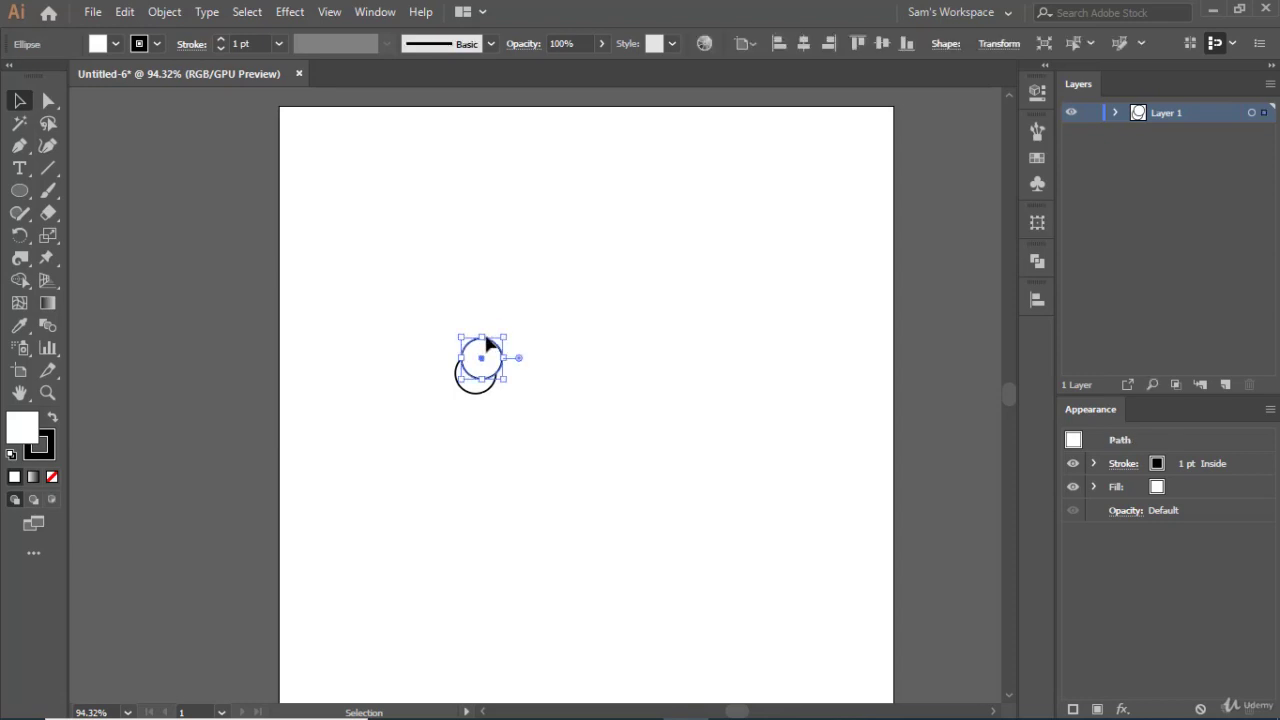
pyautogui.hotkey('ctrl', 'd')
pyautogui.hotkey('ctrl', 'd')
pyautogui.hotkey('ctrl', 'd')
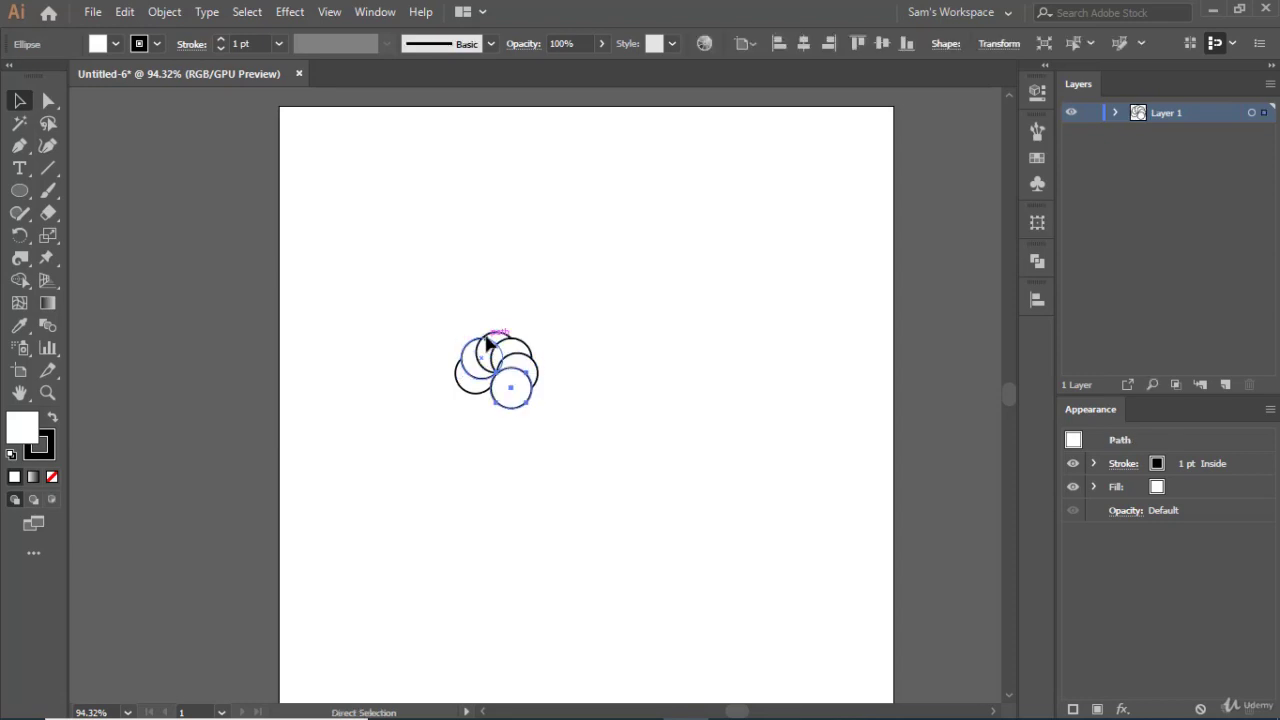
pyautogui.hotkey('ctrl', 'd')
pyautogui.hotkey('ctrl', 'd')
pyautogui.hotkey('ctrl', 'd')
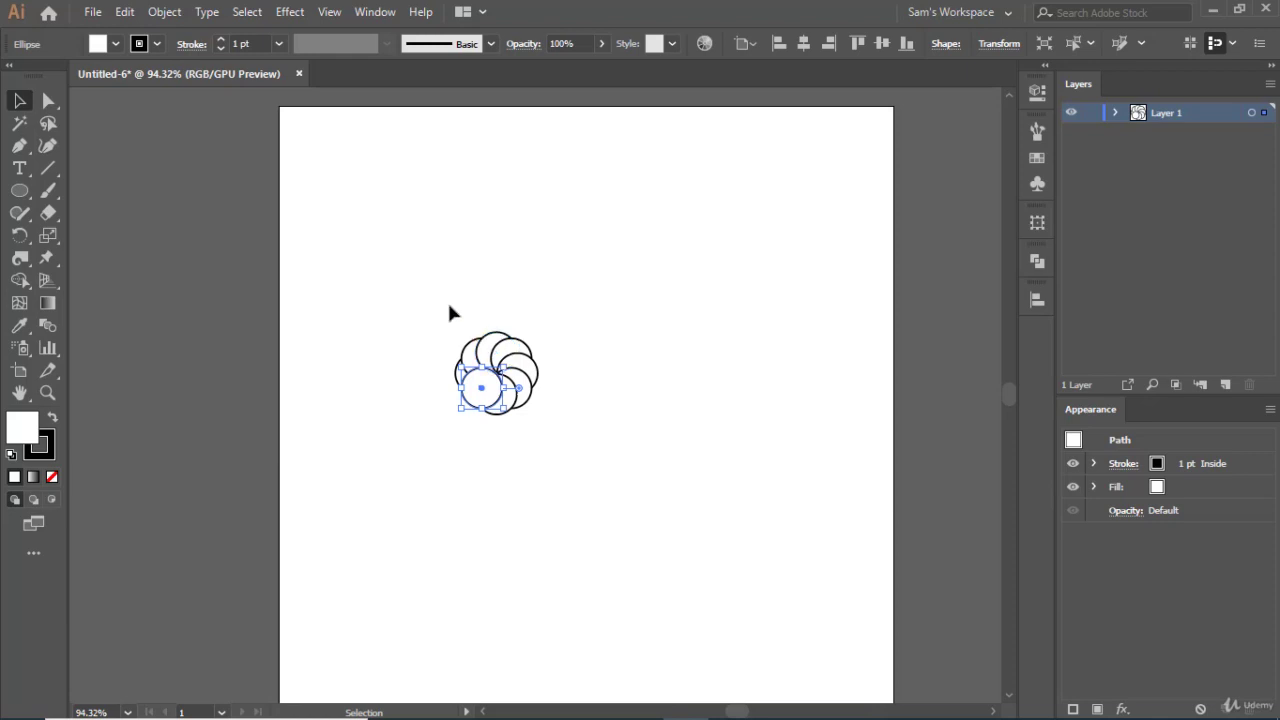
# Select all eight circles, fill them with light blue and remove their stroke
pyautogui.click(448, 306)
pyautogui.moveTo(372, 272); pyautogui.dragTo(589, 432)
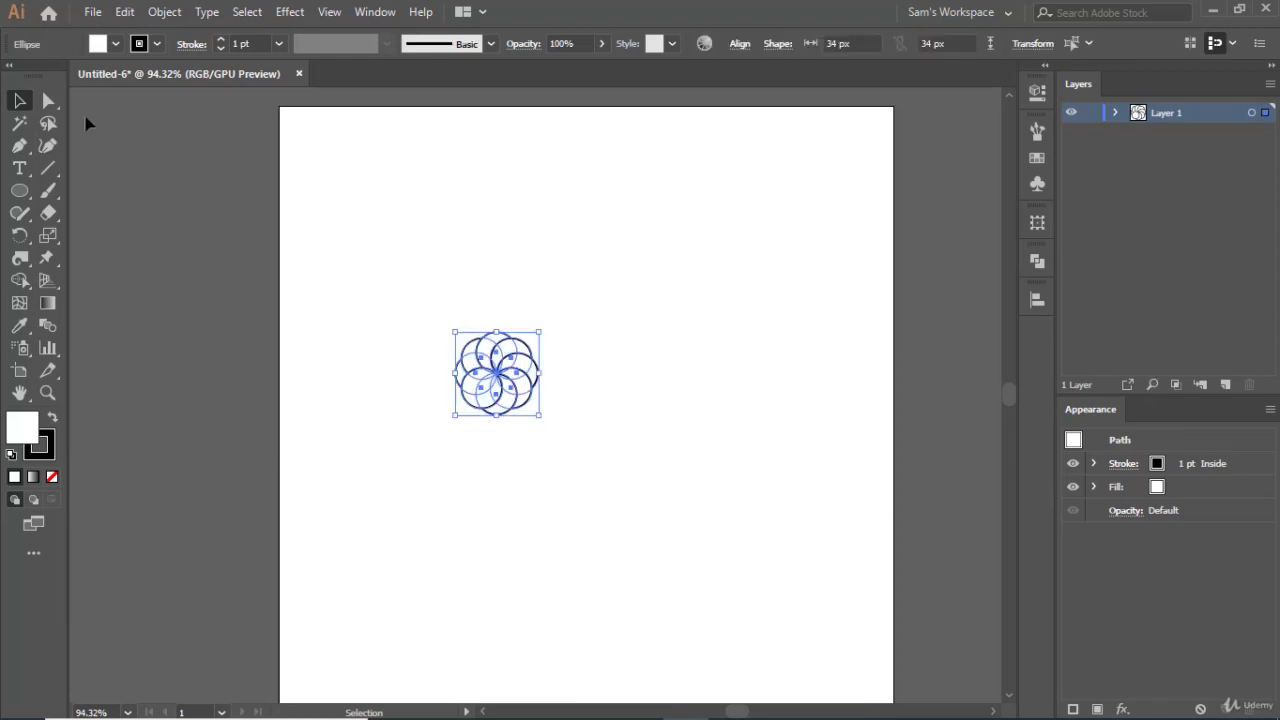
pyautogui.click(115, 45)
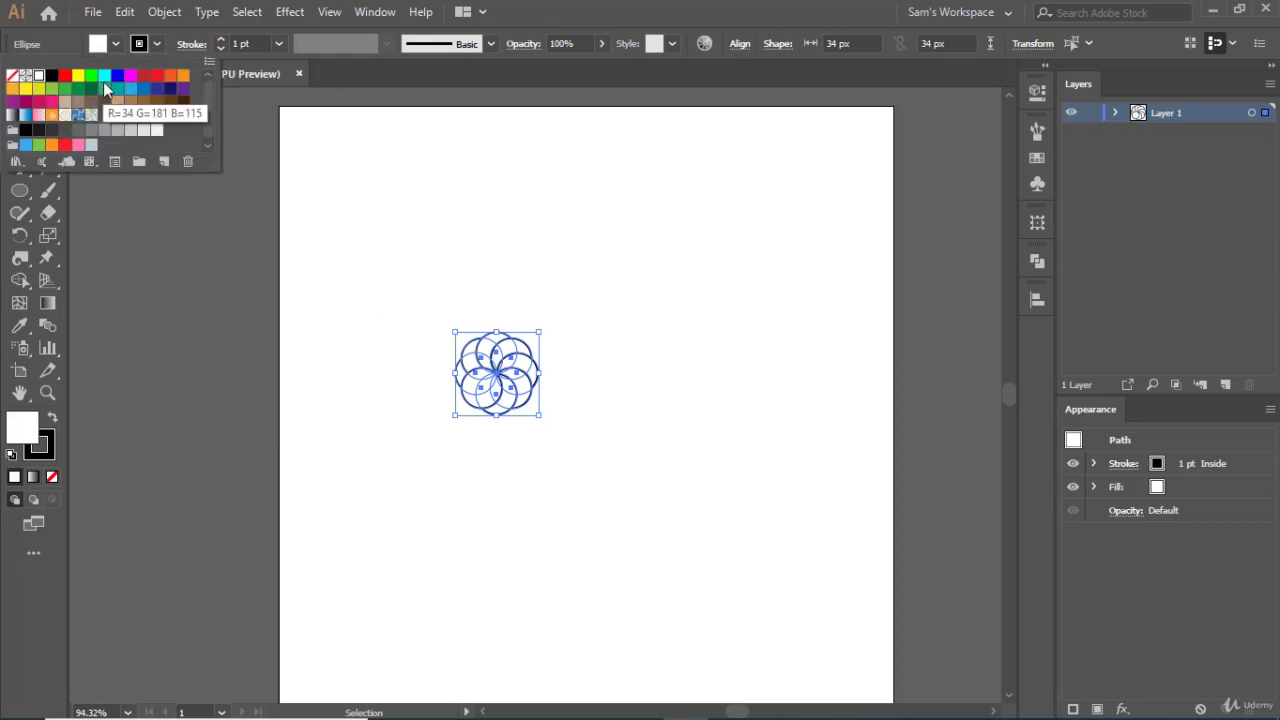
pyautogui.click(131, 92)
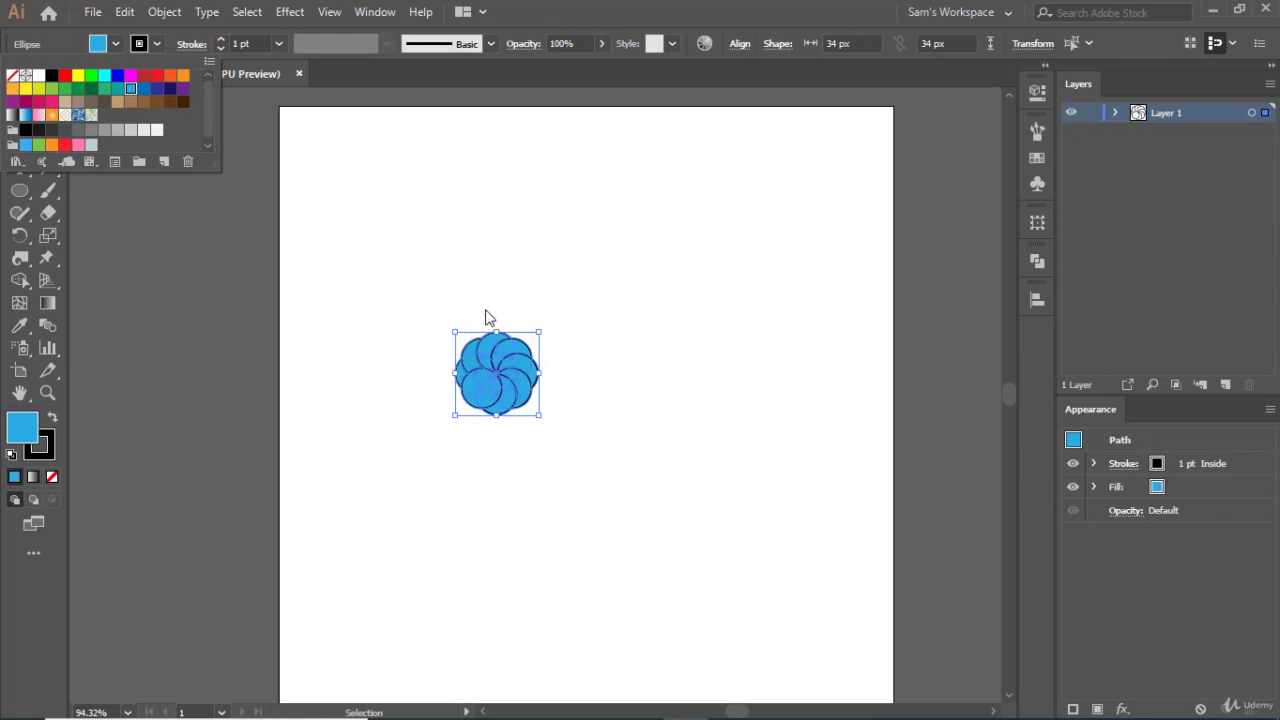
pyautogui.click(50, 455)
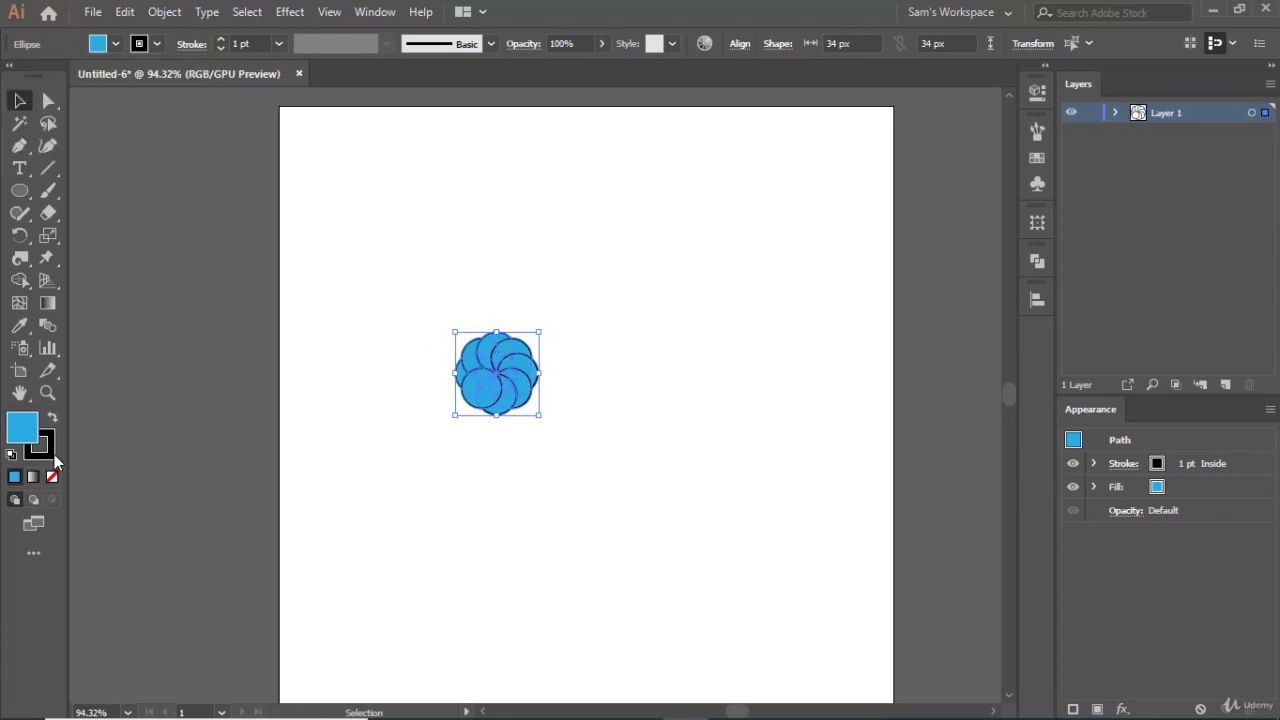
pyautogui.click(53, 478)
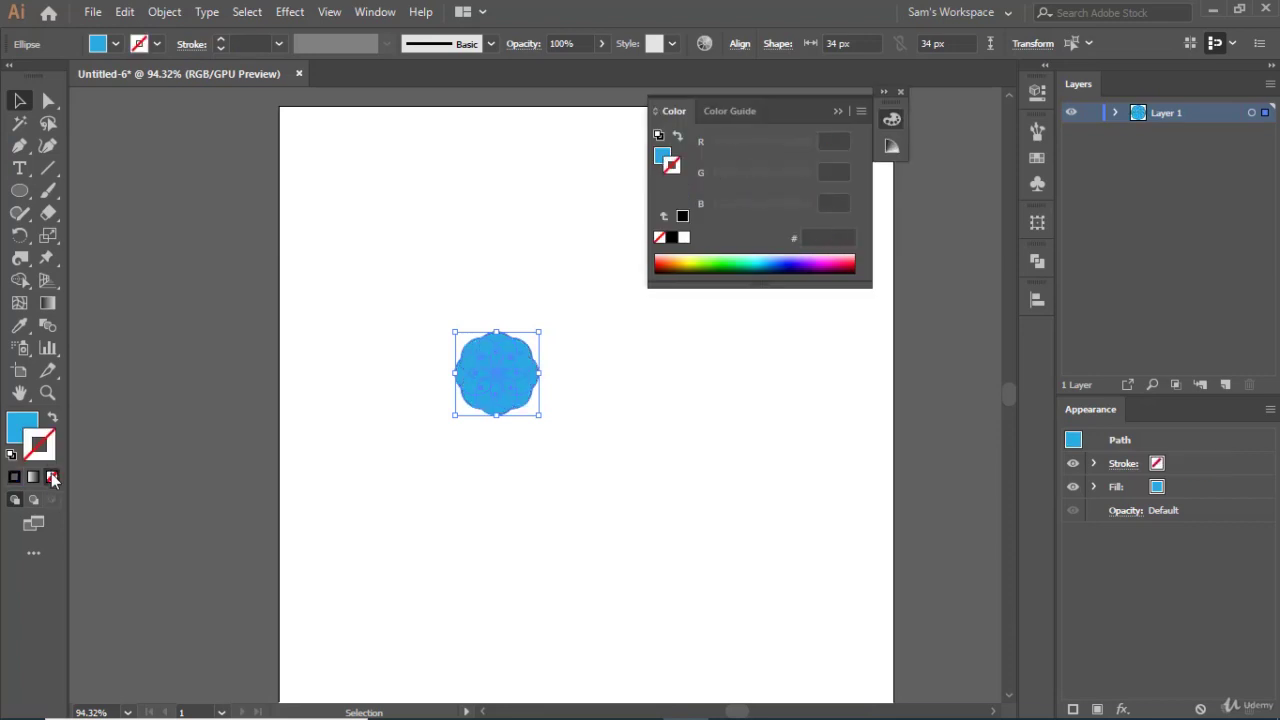
pyautogui.click(838, 111)
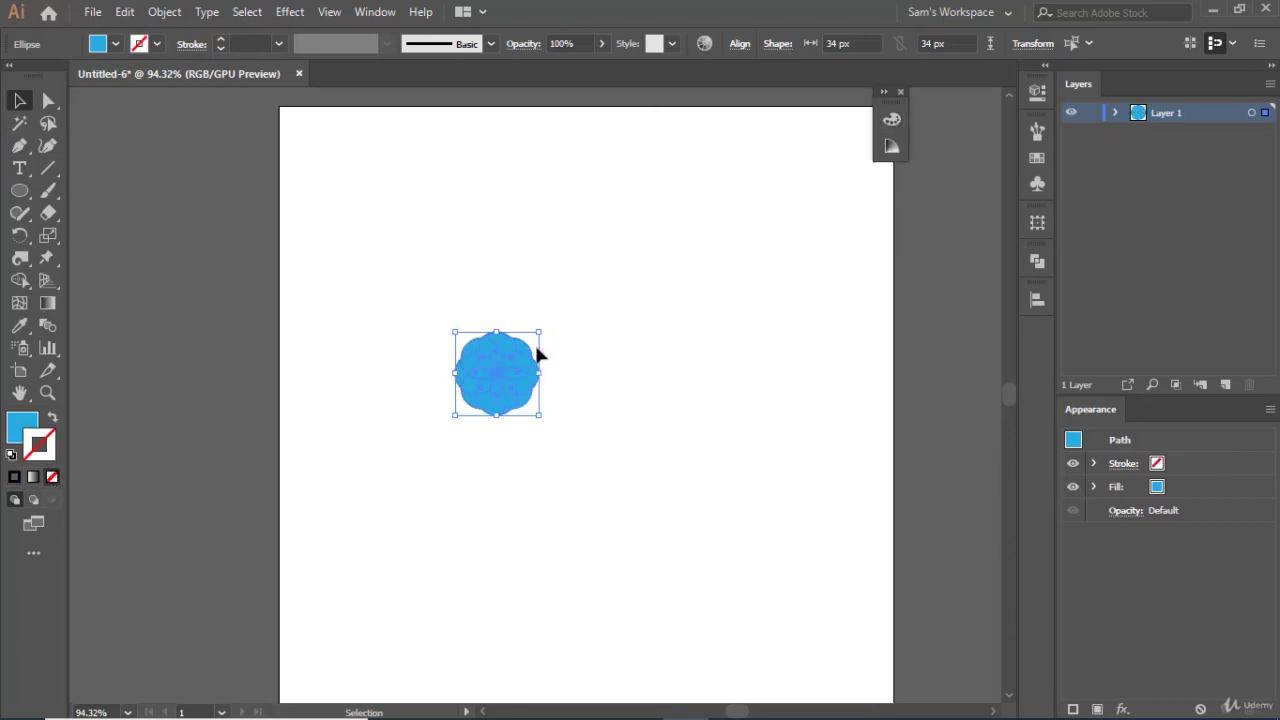
# Enlarge the flower proportionally so each circle is about 76.5 px wide, and try the Darken blending mode before applying Lighten
pyautogui.moveTo(541, 334); pyautogui.dragTo(672, 229)
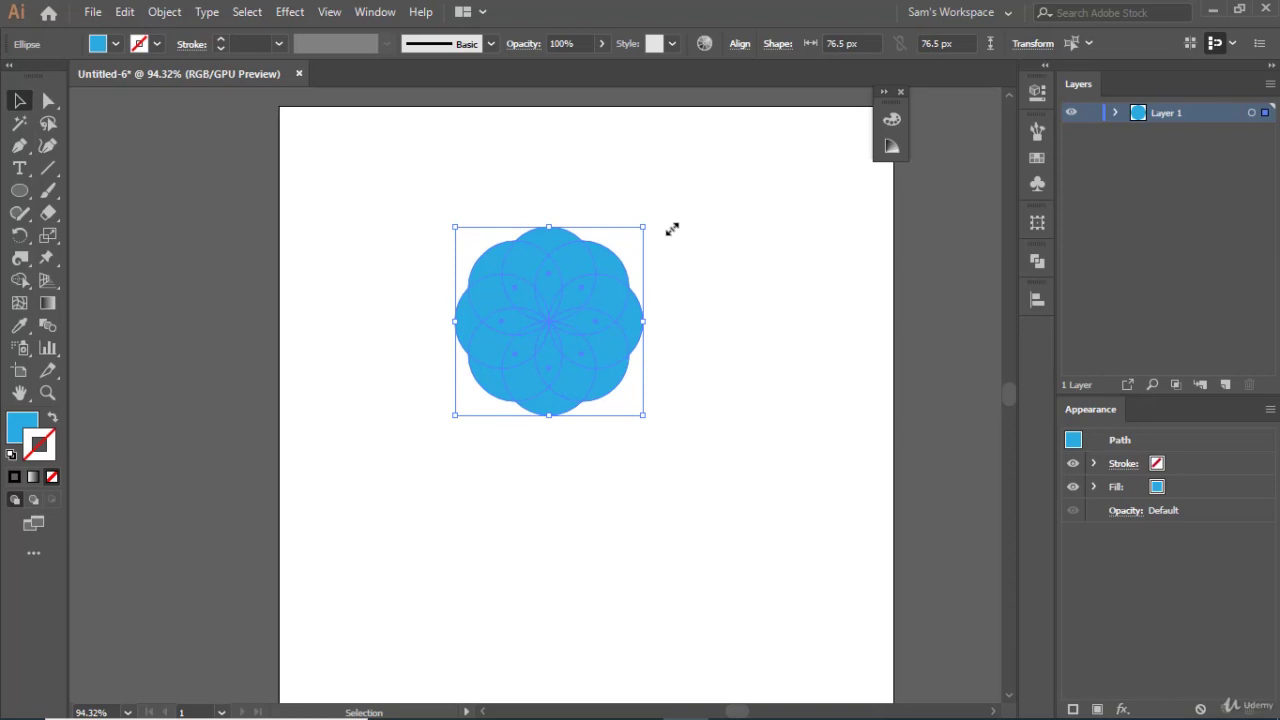
pyautogui.click(523, 45)
pyautogui.click(362, 80)
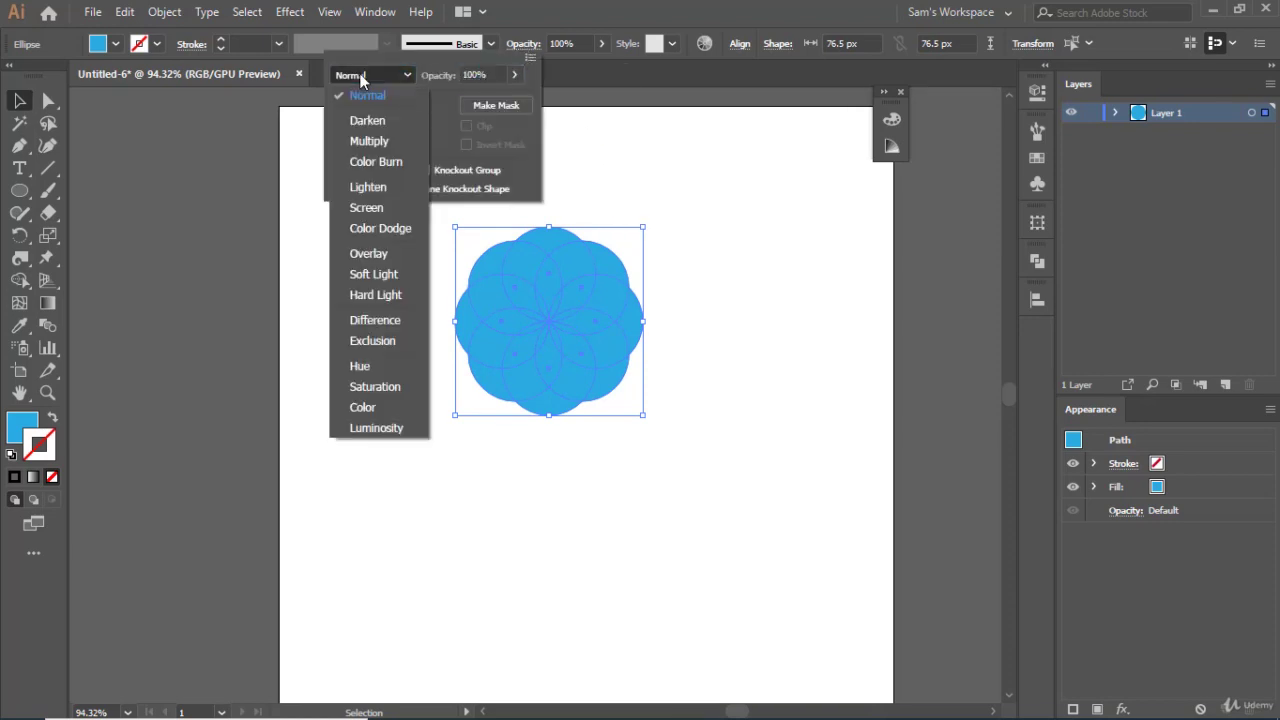
pyautogui.click(376, 121)
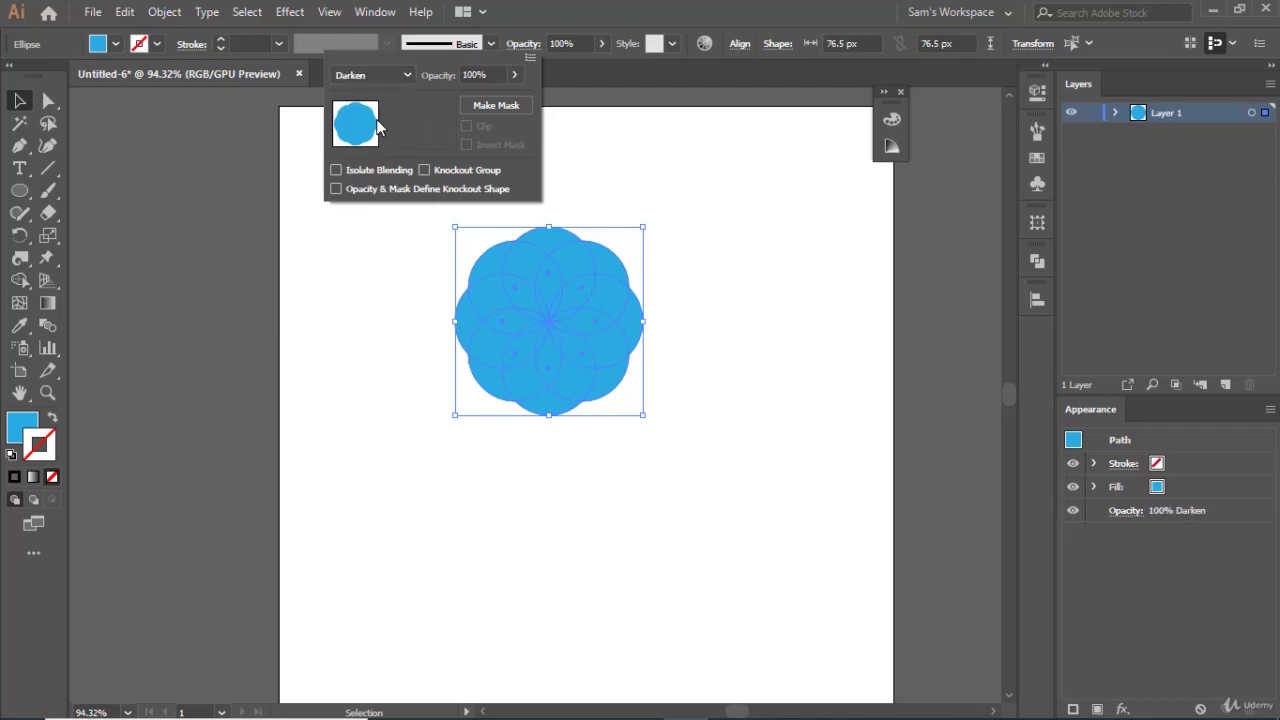
pyautogui.click(388, 77)
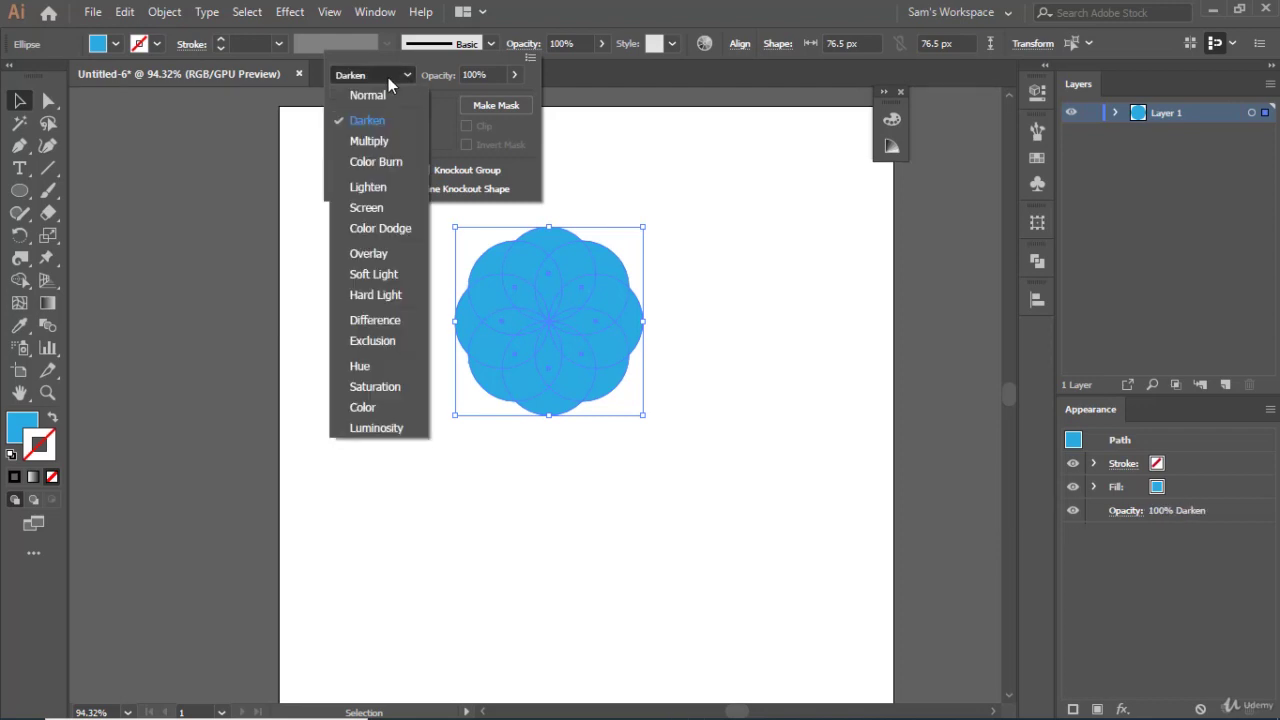
pyautogui.click(395, 186)
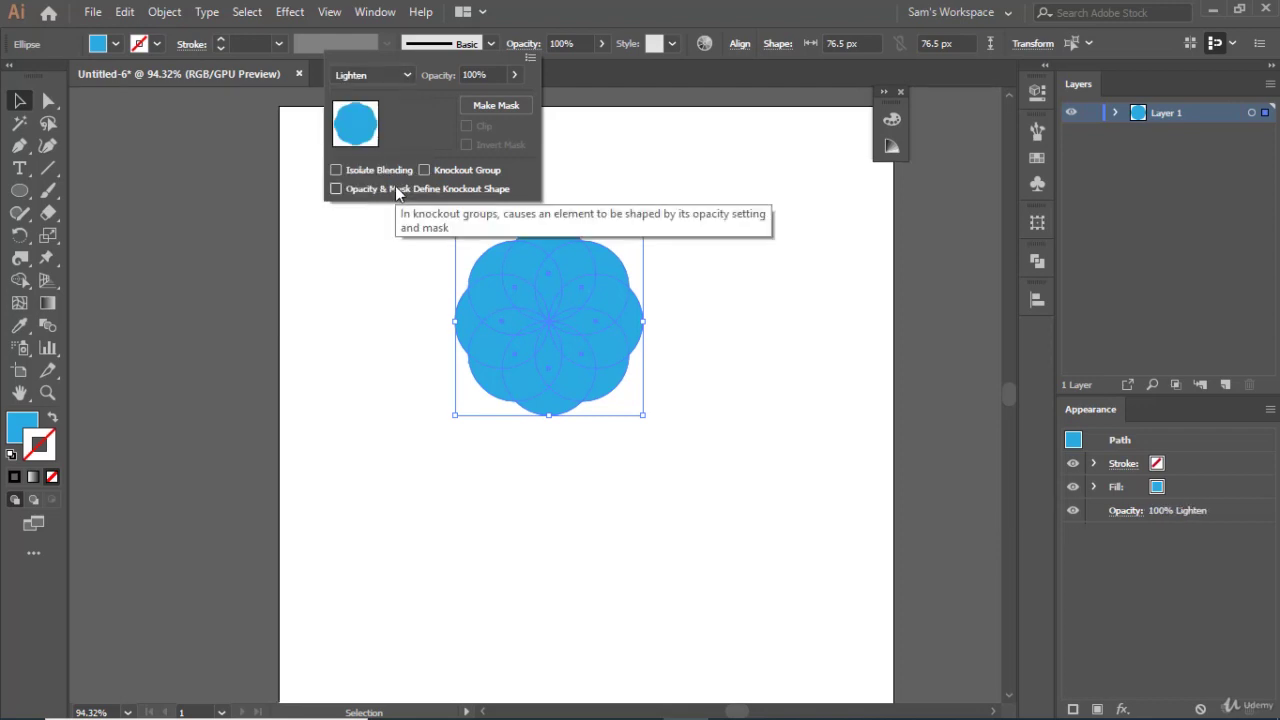
# Fill the flower's circles with cyan, set their blending mode to Darken, and deselect them
pyautogui.click(116, 46)
pyautogui.click(105, 76)
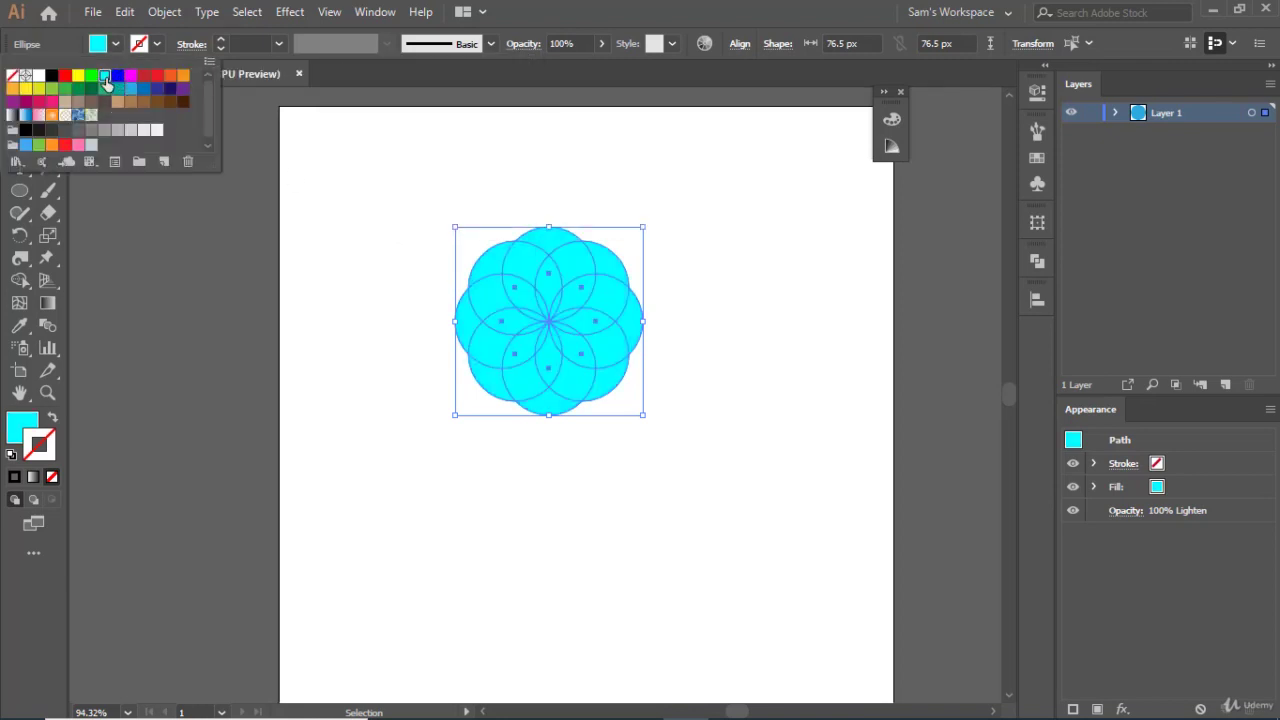
pyautogui.click(525, 45)
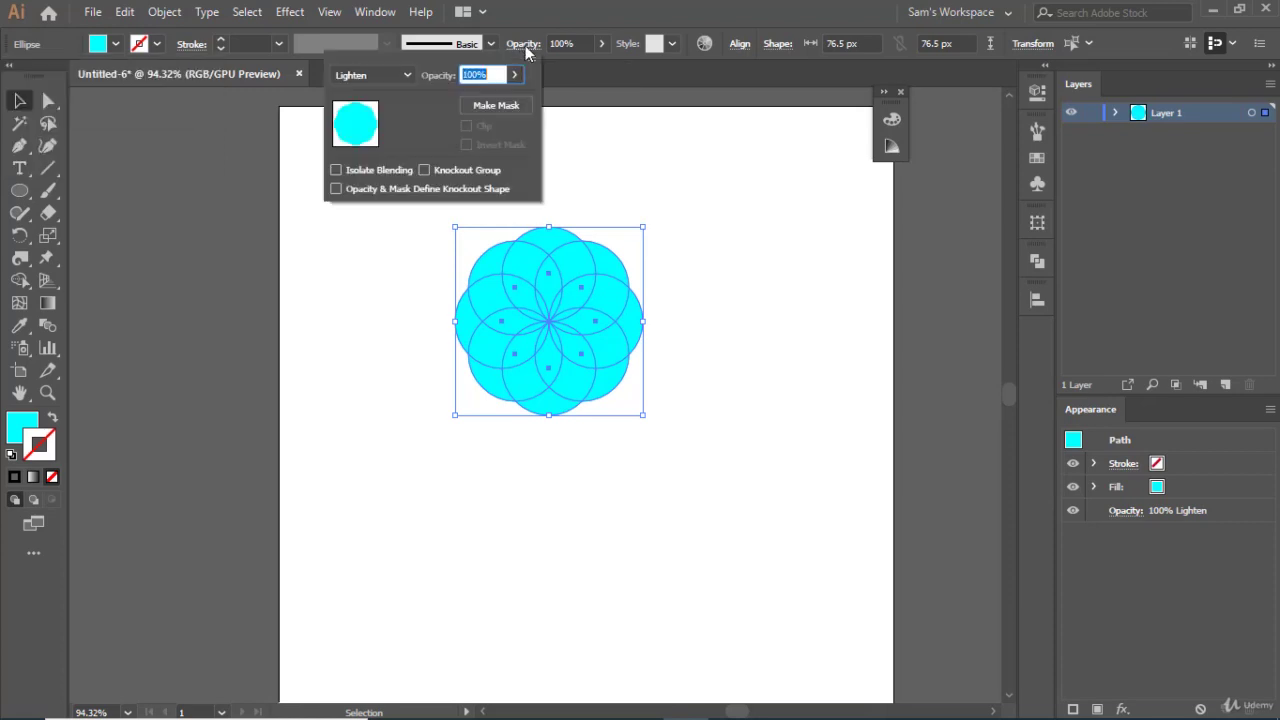
pyautogui.click(367, 76)
pyautogui.click(371, 117)
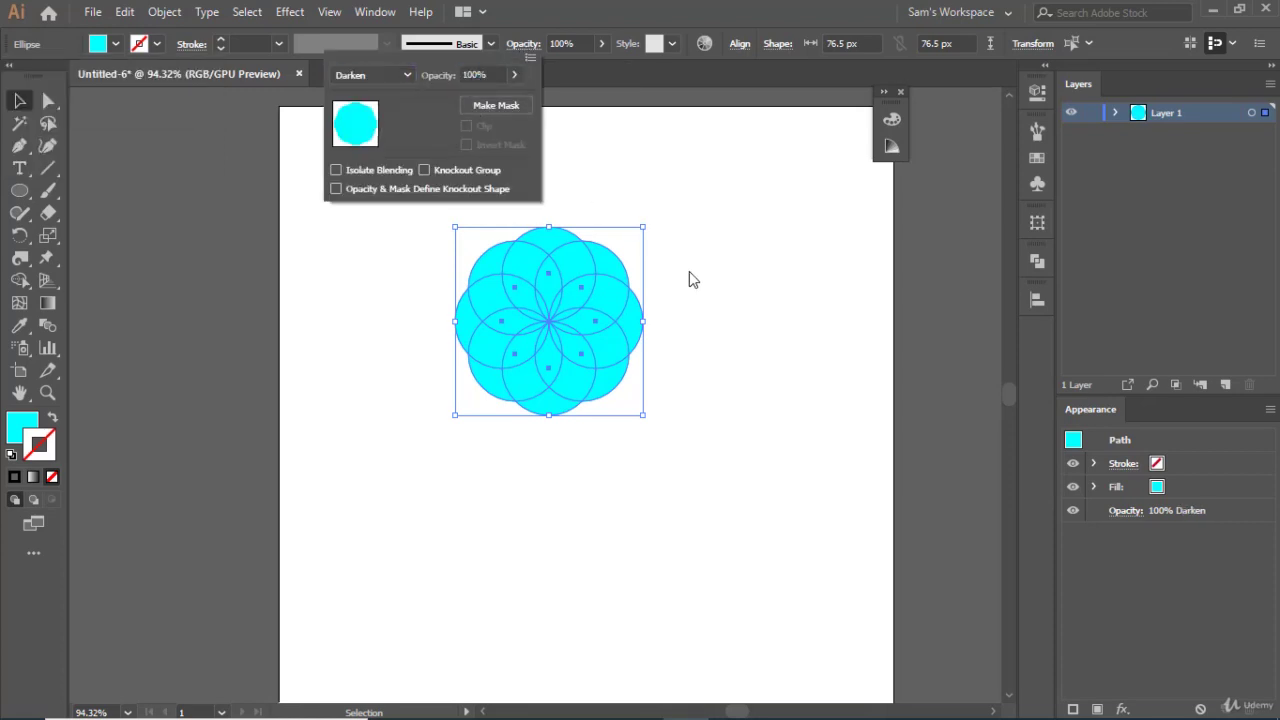
pyautogui.click(714, 291)
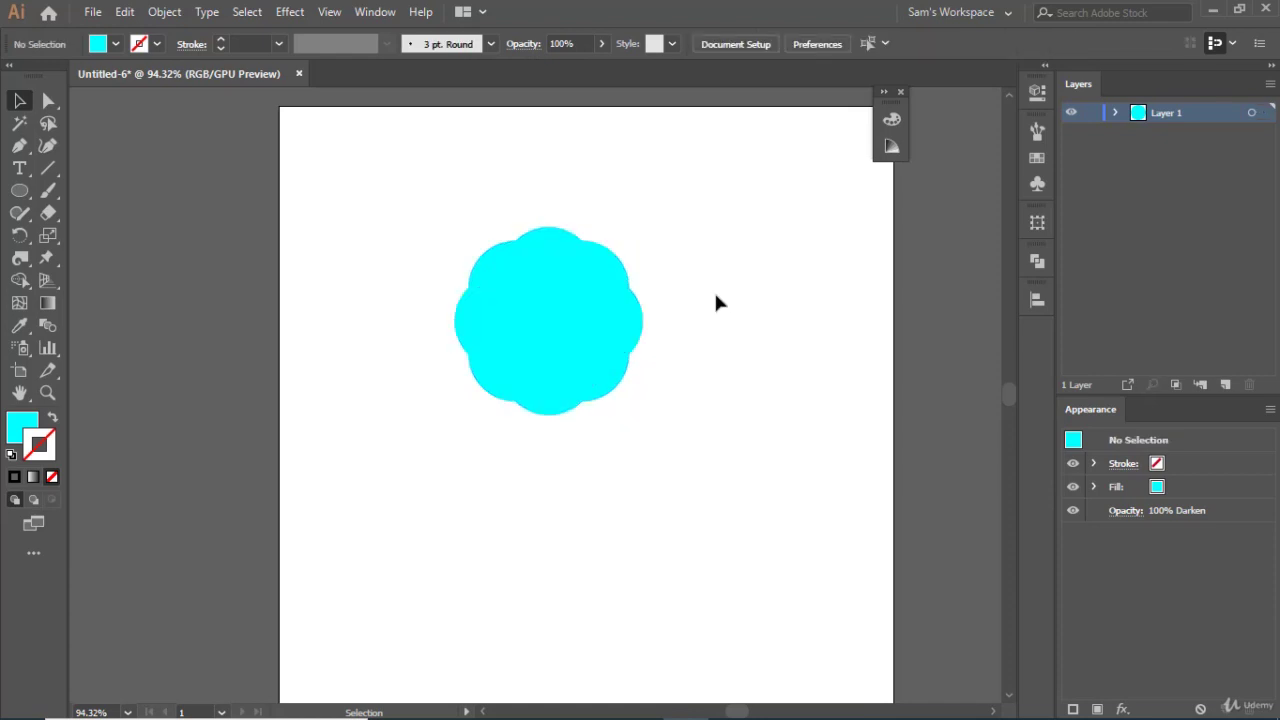
# Select all the flower's circles and try the Color Burn blending mode on them
pyautogui.click(584, 290)
pyautogui.moveTo(417, 190); pyautogui.dragTo(663, 433)
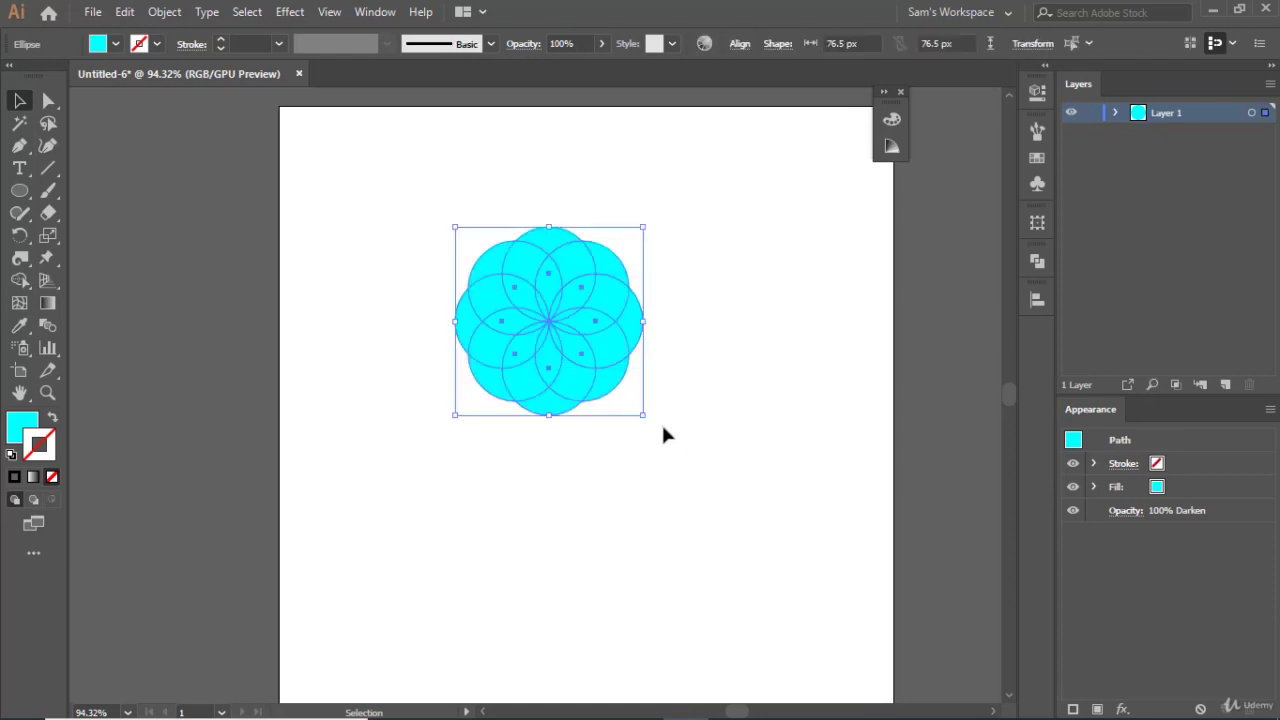
pyautogui.click(525, 46)
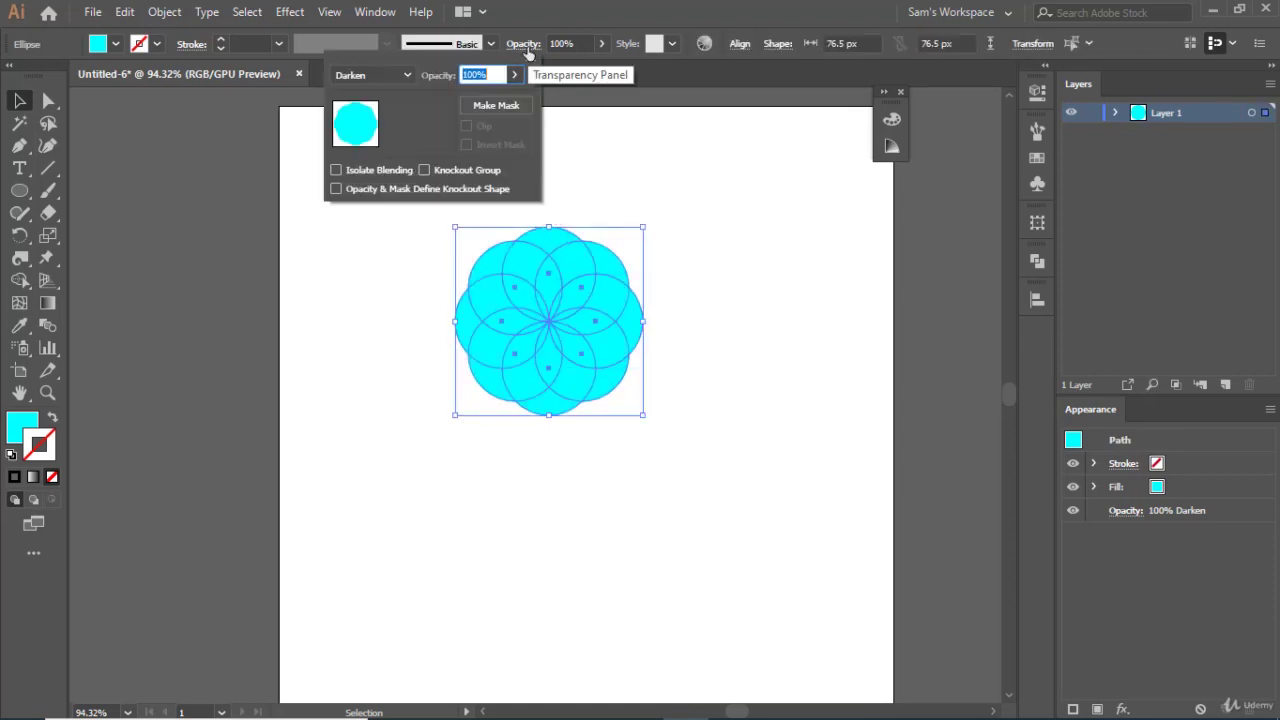
pyautogui.click(372, 75)
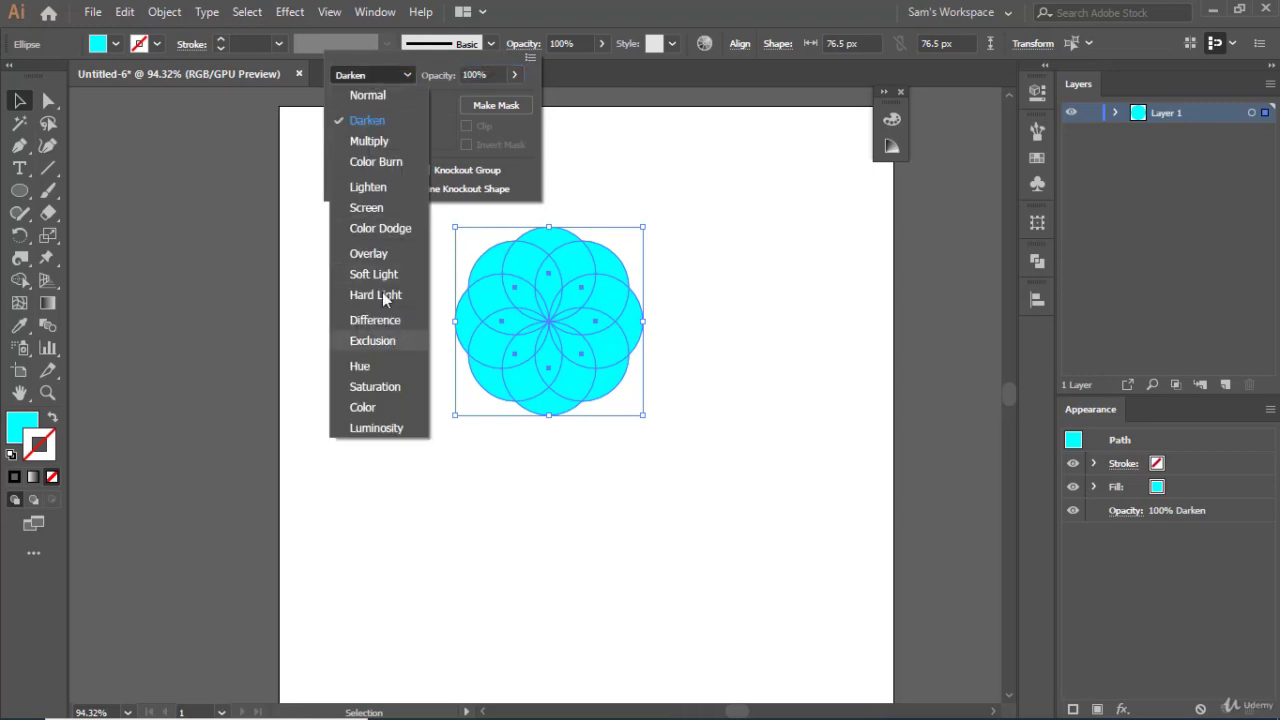
pyautogui.click(401, 162)
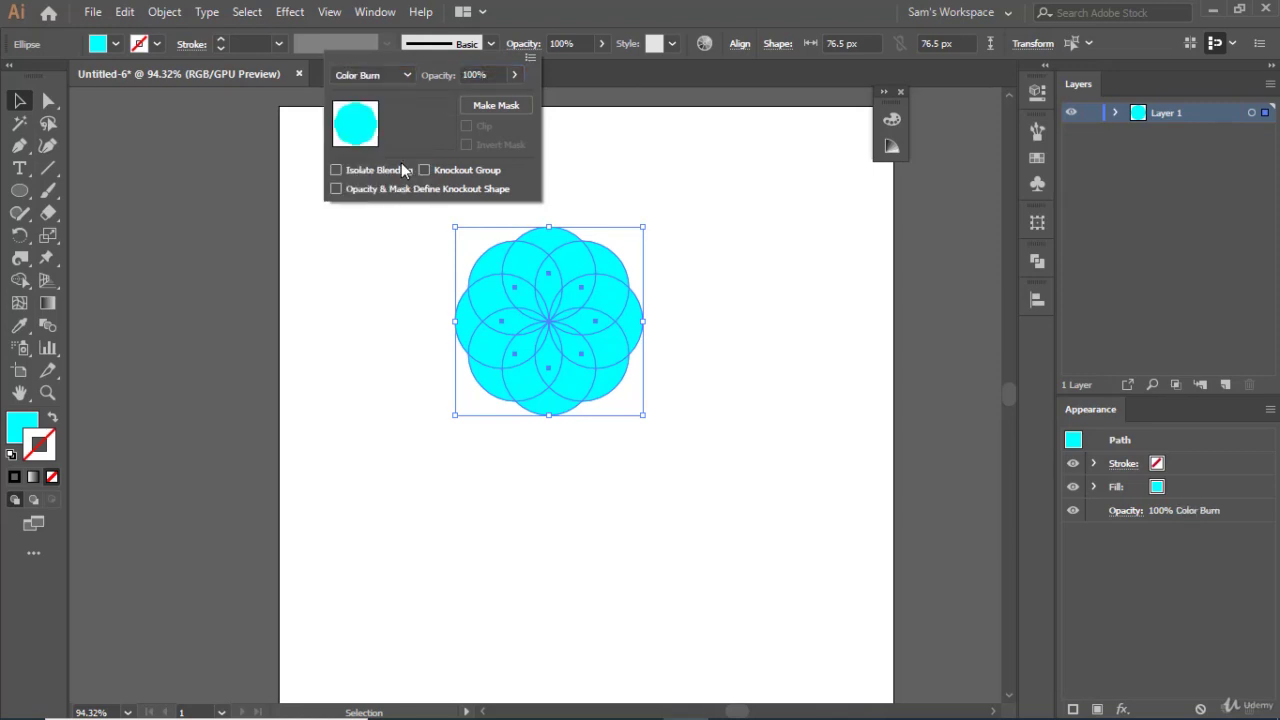
pyautogui.click(735, 302)
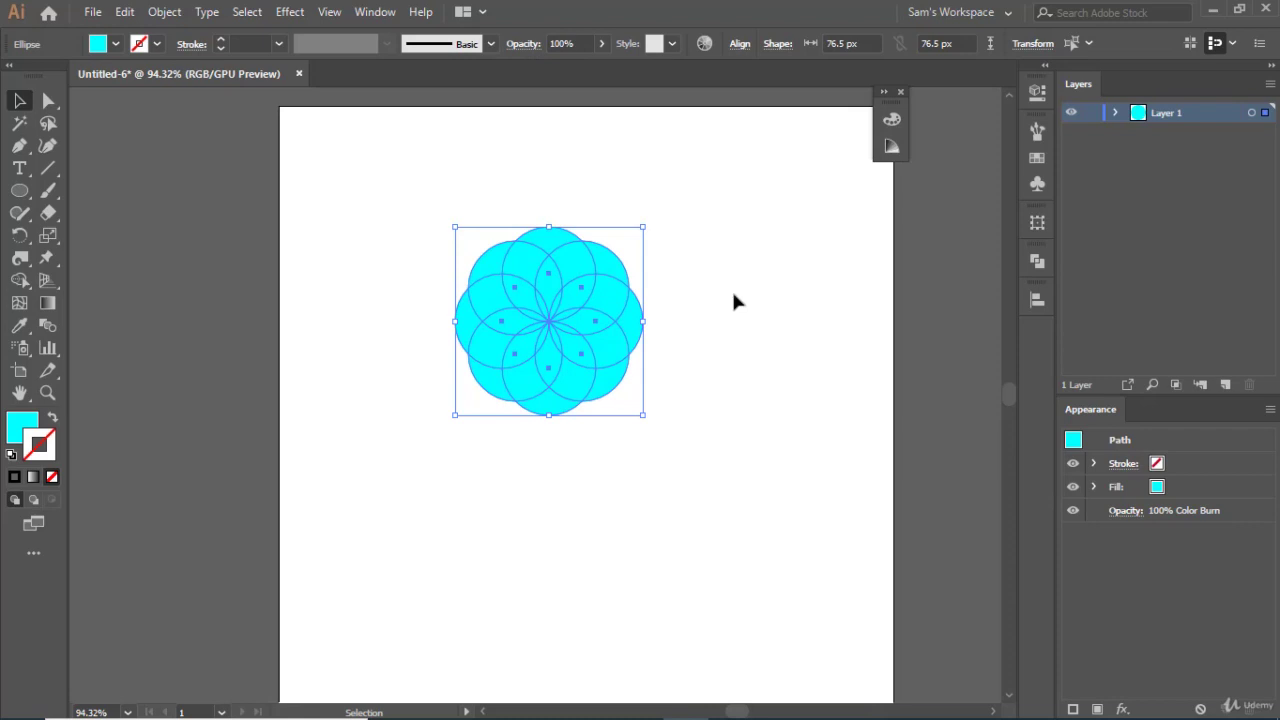
# Reselect the whole flower, lower its opacity to 63%, and deselect it
pyautogui.click(733, 301)
pyautogui.moveTo(399, 203); pyautogui.dragTo(721, 452)
pyautogui.click(601, 44)
pyautogui.moveTo(600, 67); pyautogui.dragTo(571, 76)
pyautogui.click(708, 195)
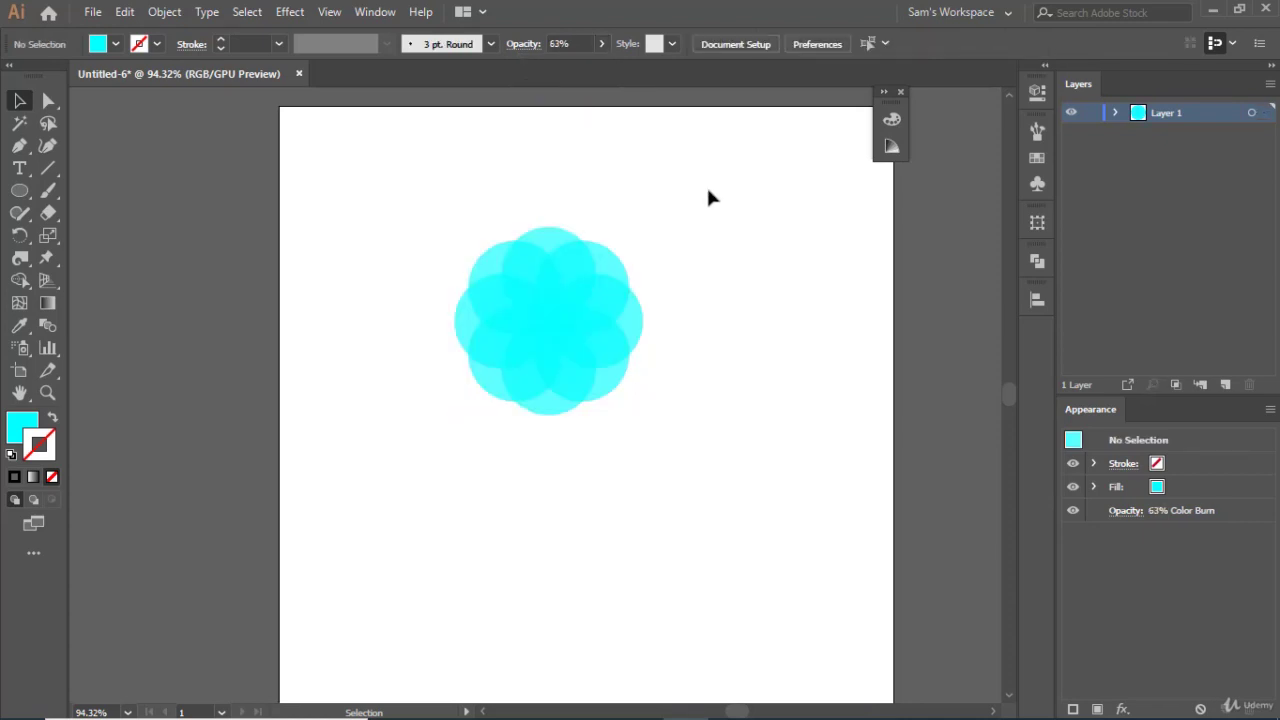
# Reselect all the circles and reduce their opacity to 27%
pyautogui.click(602, 45)
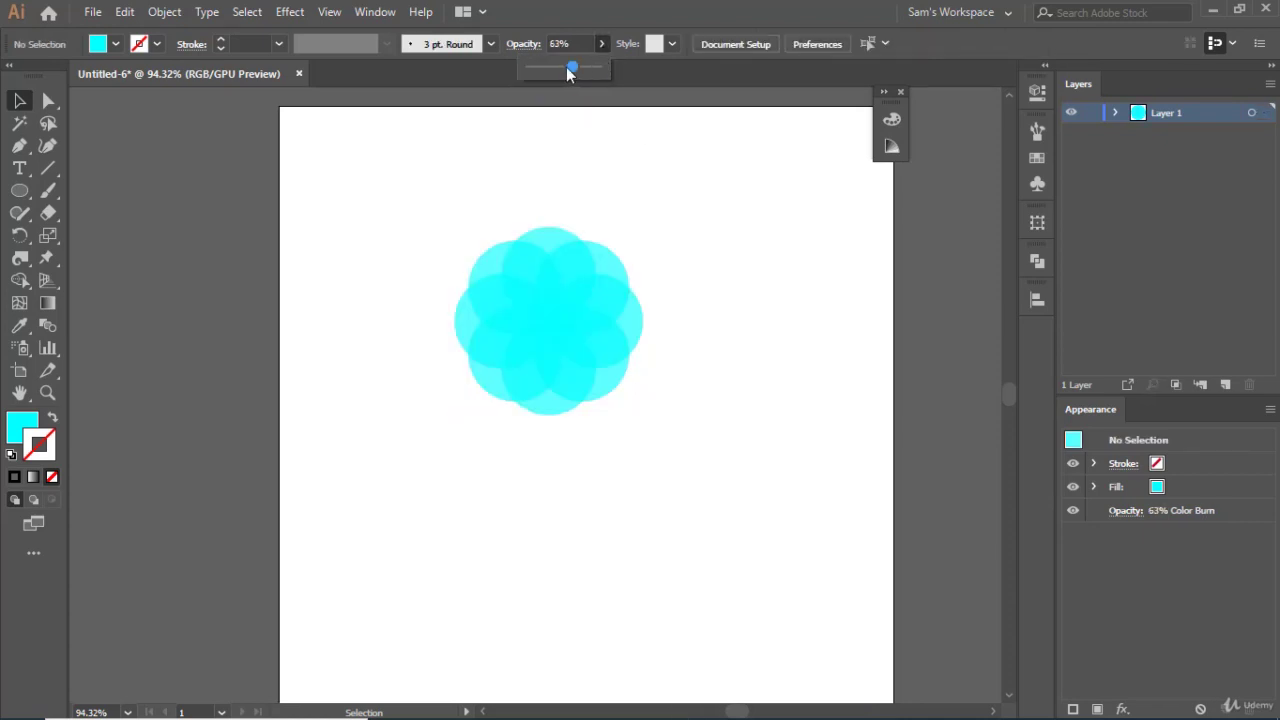
pyautogui.moveTo(379, 161); pyautogui.dragTo(665, 415)
pyautogui.click(604, 45)
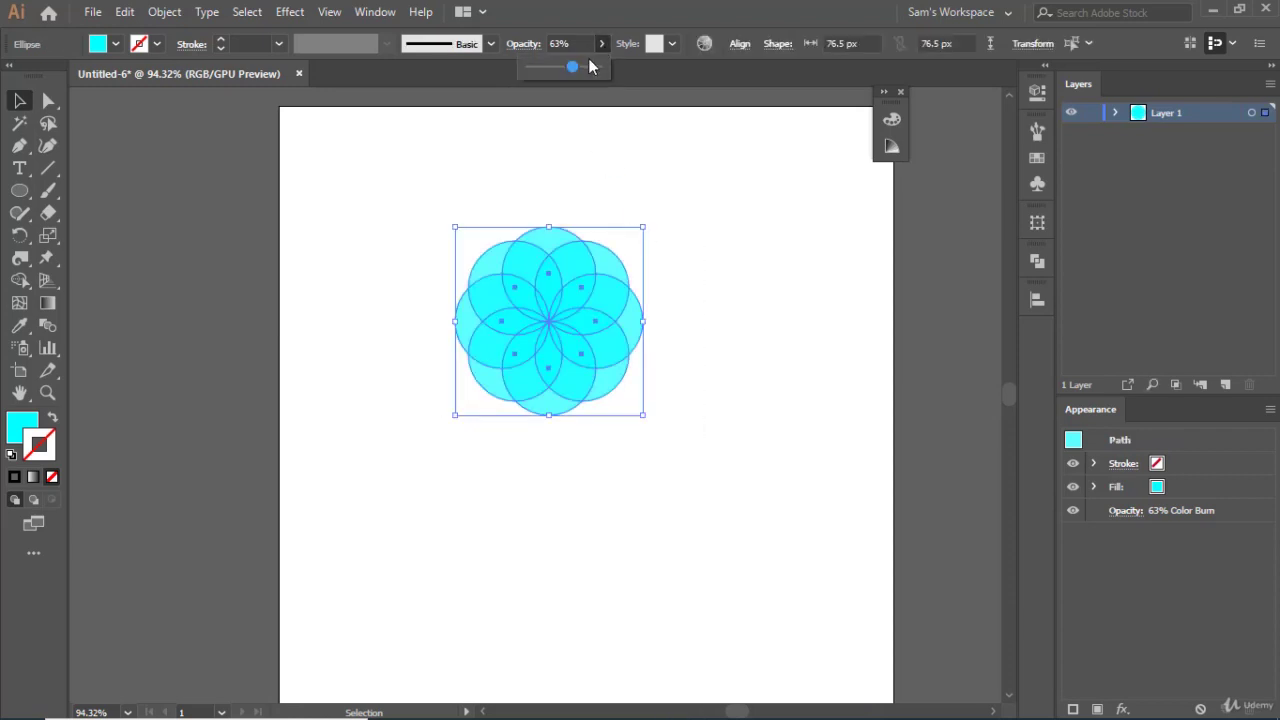
pyautogui.moveTo(547, 77); pyautogui.dragTo(546, 77)
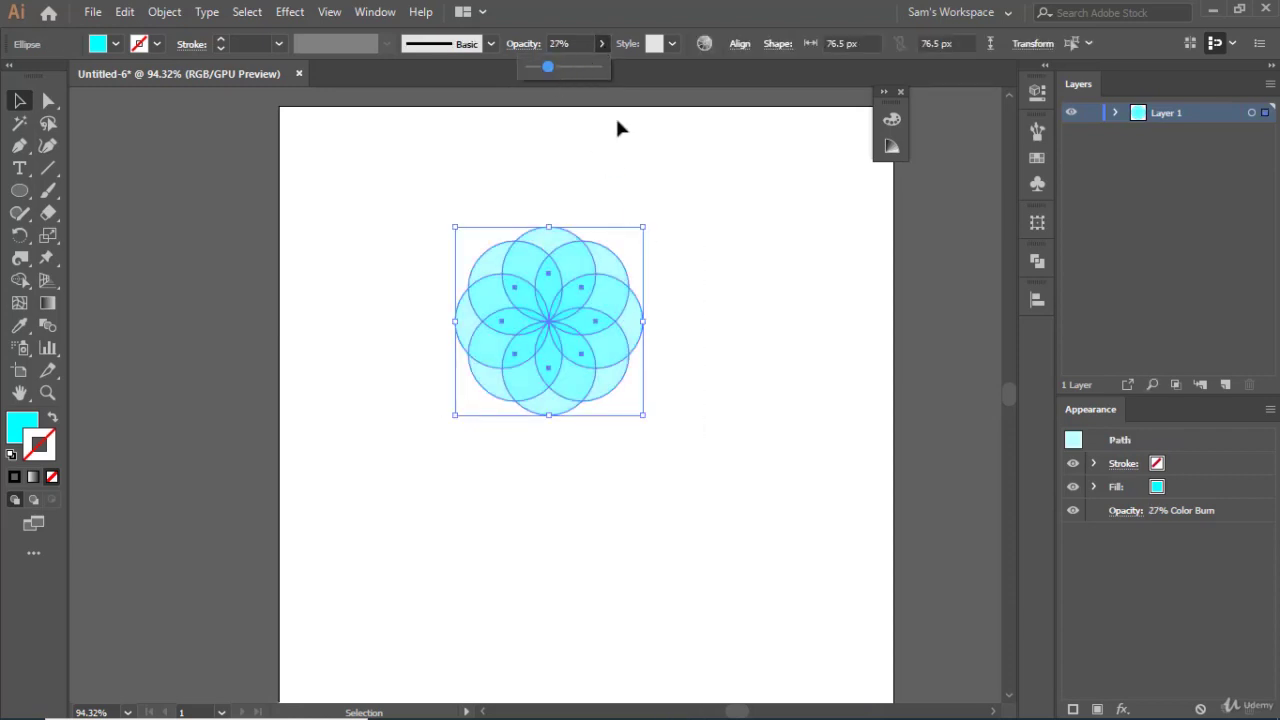
pyautogui.click(714, 182)
# Change the flower's blending mode to Darken and reduce its opacity to 18%
pyautogui.moveTo(358, 187); pyautogui.dragTo(727, 474)
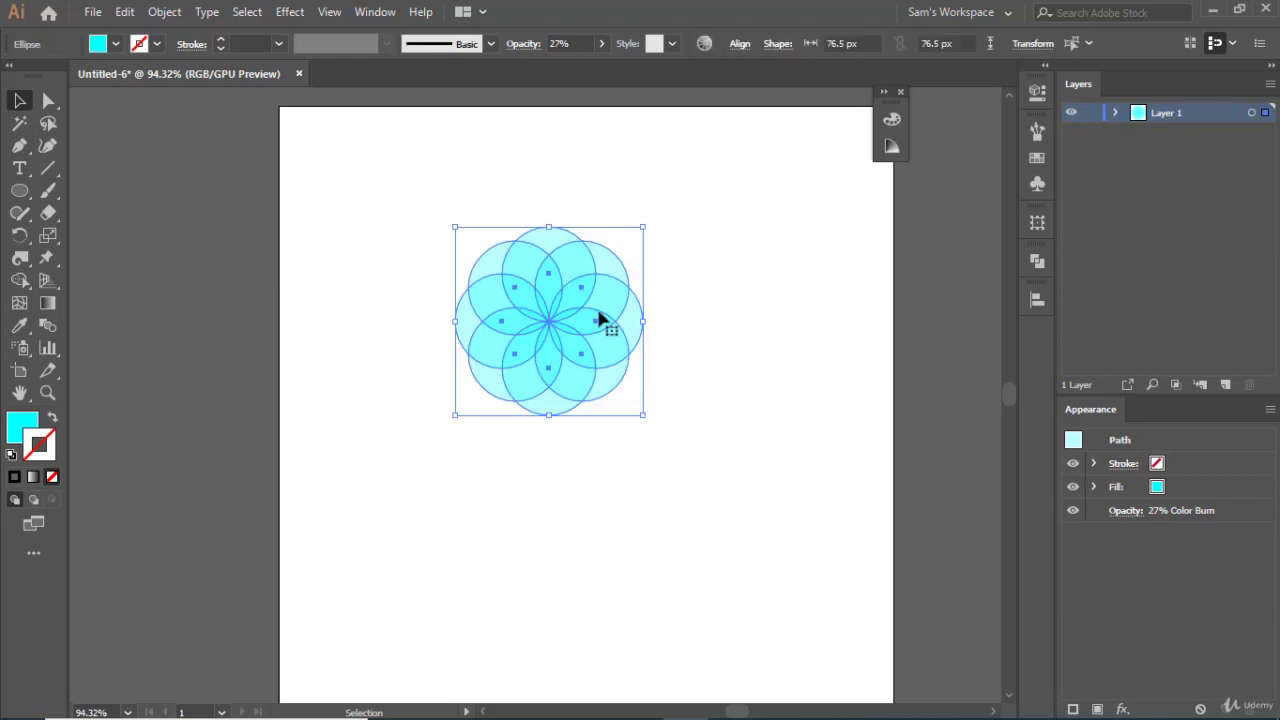
pyautogui.click(523, 44)
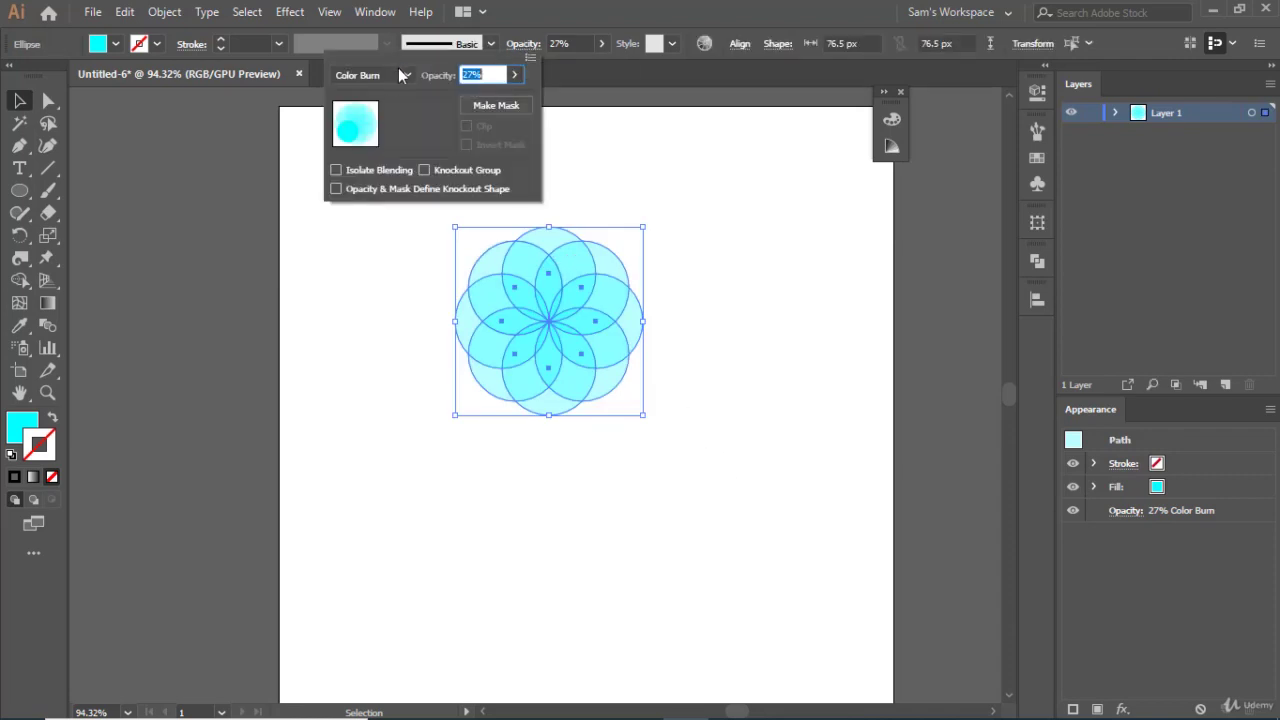
pyautogui.click(395, 76)
pyautogui.click(368, 120)
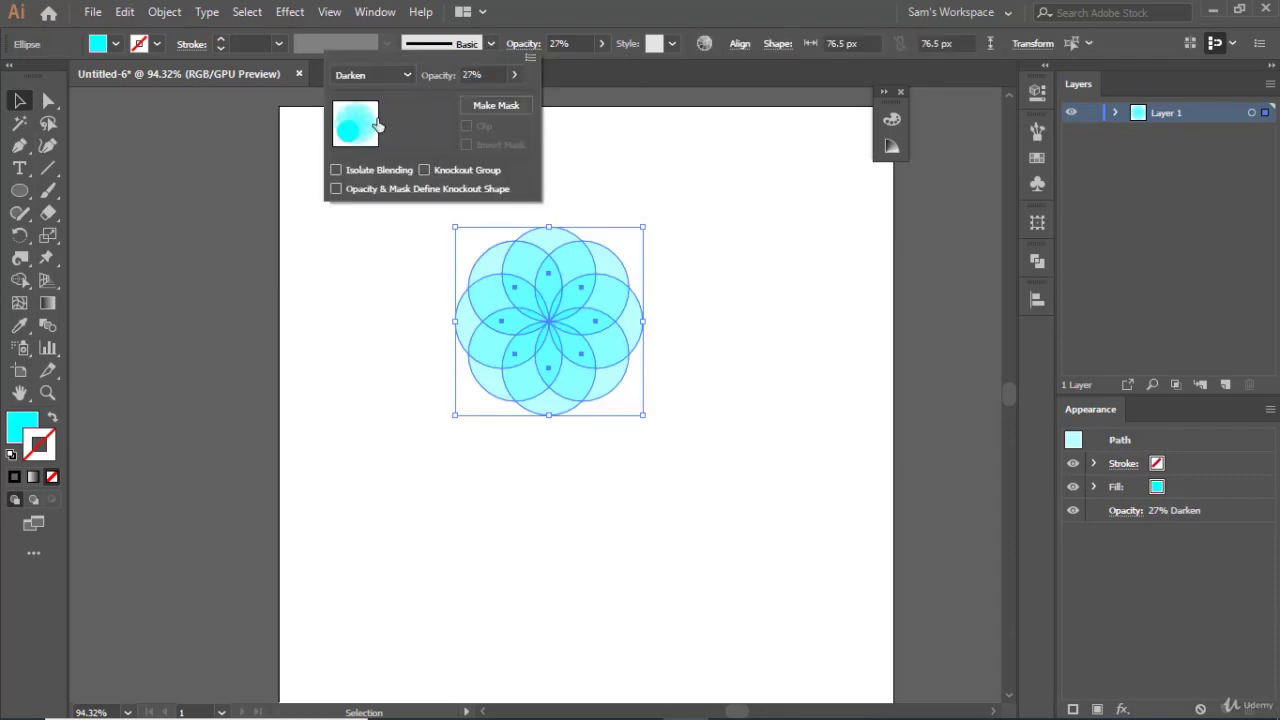
pyautogui.click(634, 122)
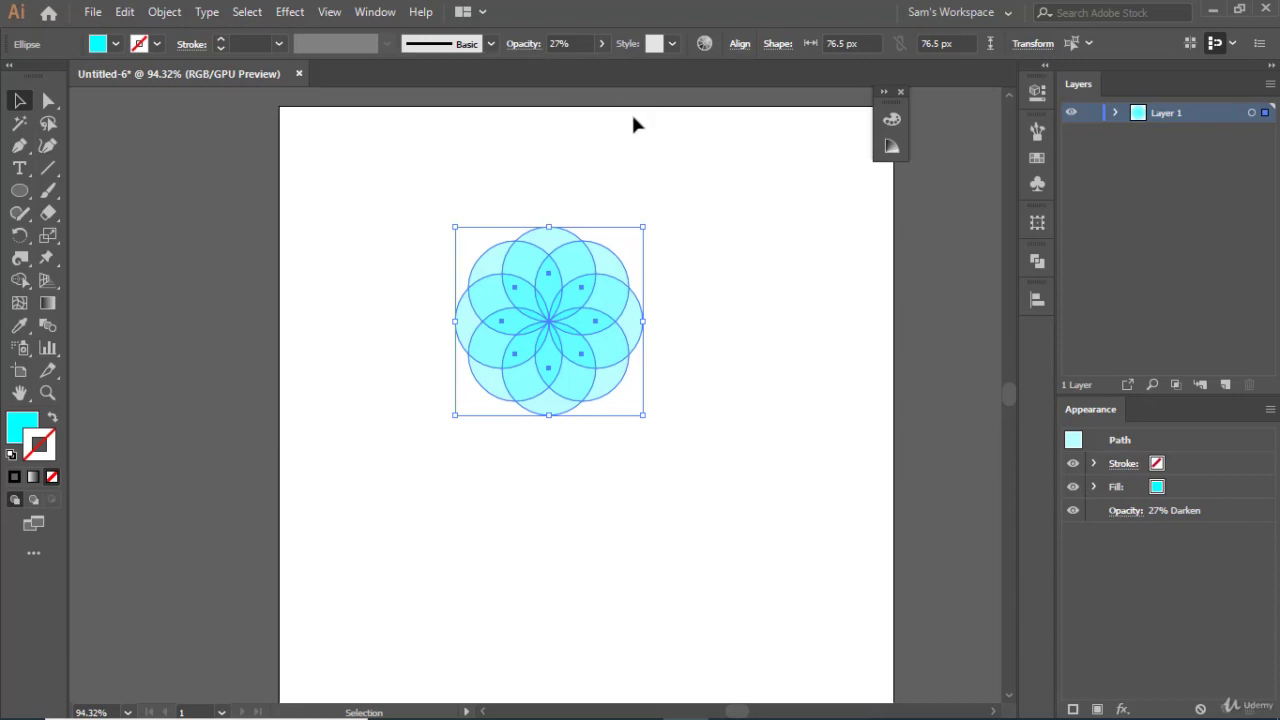
pyautogui.click(602, 43)
pyautogui.moveTo(558, 69)
pyautogui.mouseDown()
pyautogui.moveTo(574, 67)
pyautogui.moveTo(540, 76)
pyautogui.mouseUp()
pyautogui.click(635, 148)
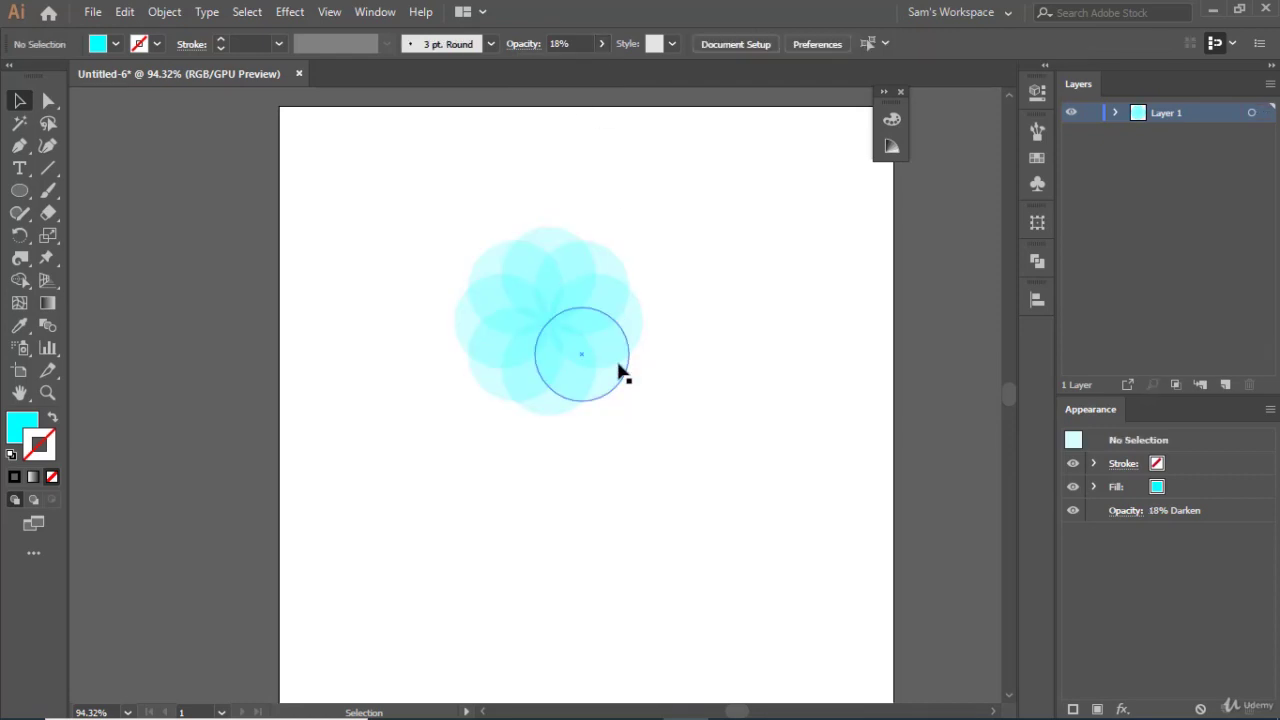
# Set the blending mode of all the circles to Difference and raise their opacity to 56%
pyautogui.moveTo(434, 165); pyautogui.dragTo(678, 452)
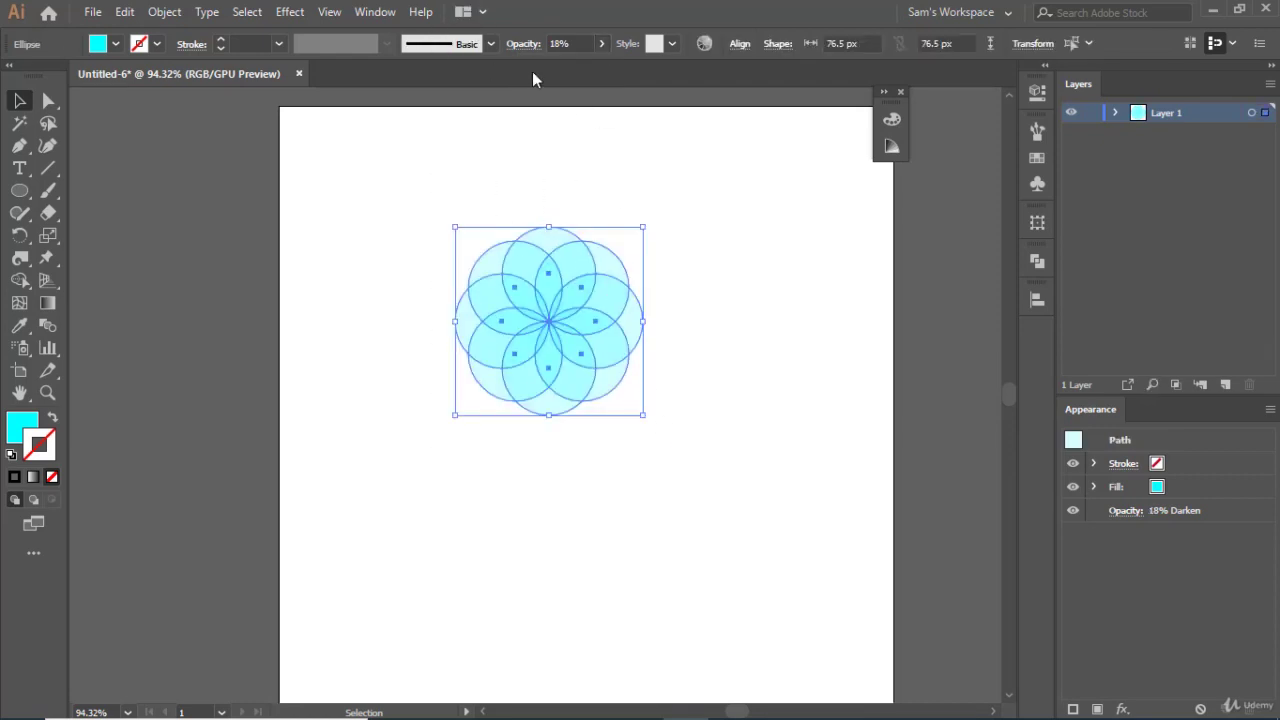
pyautogui.click(513, 46)
pyautogui.click(379, 74)
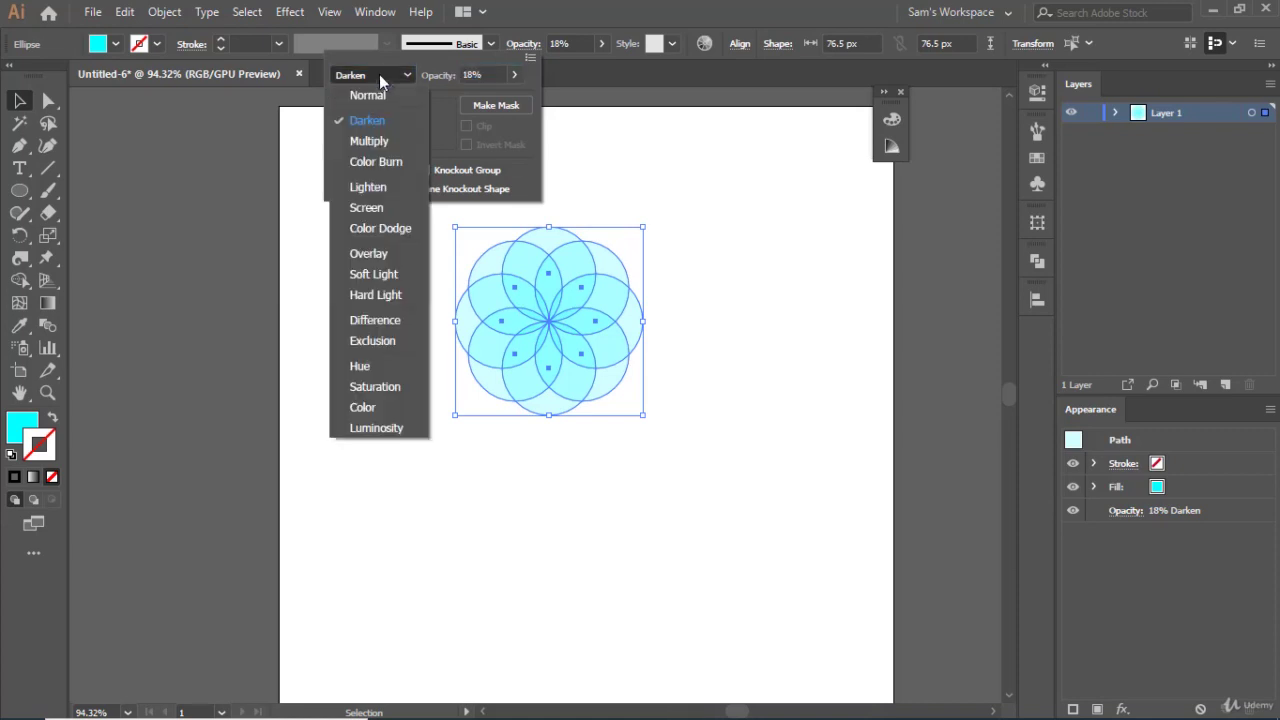
pyautogui.click(388, 320)
pyautogui.click(689, 283)
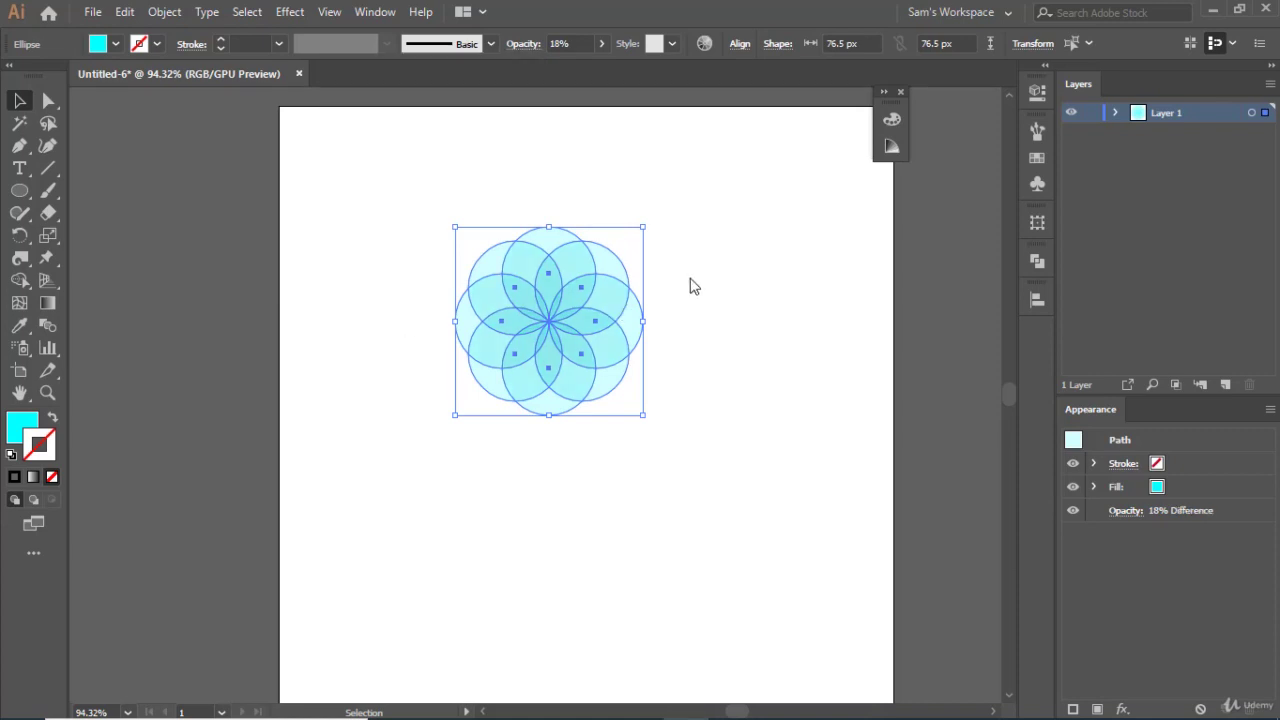
pyautogui.click(600, 44)
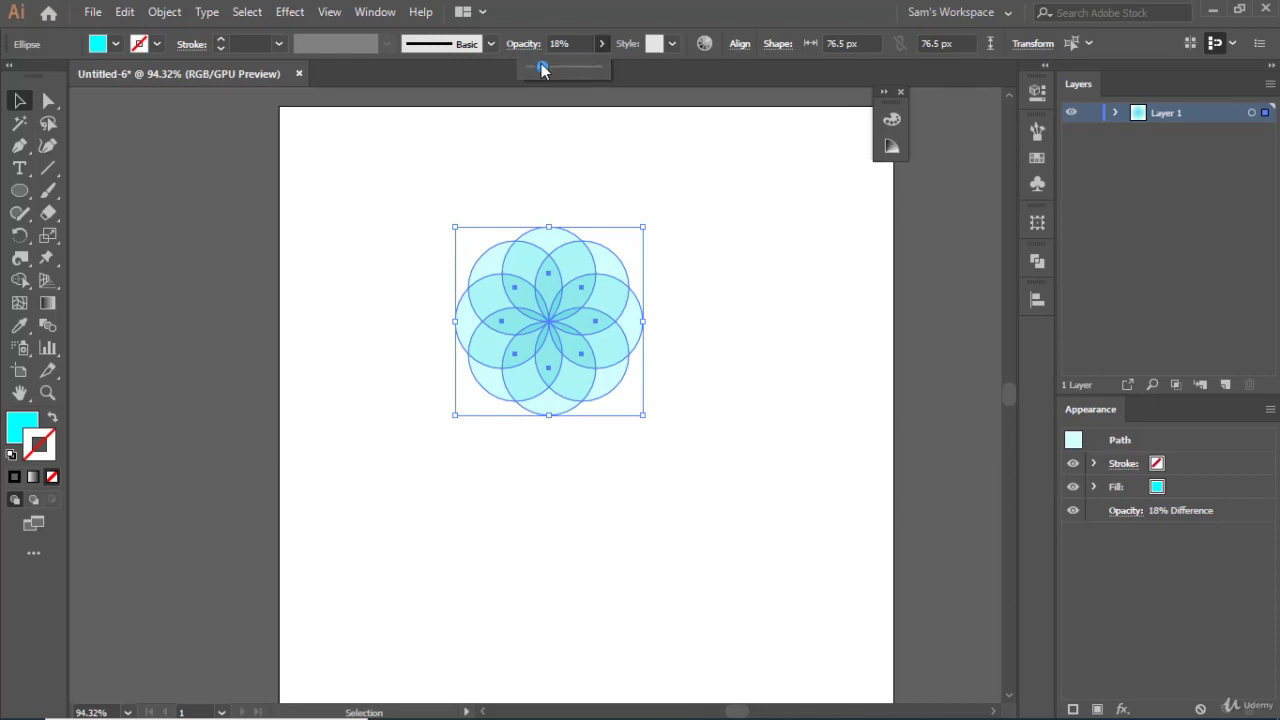
pyautogui.moveTo(541, 68); pyautogui.dragTo(569, 68)
pyautogui.click(727, 188)
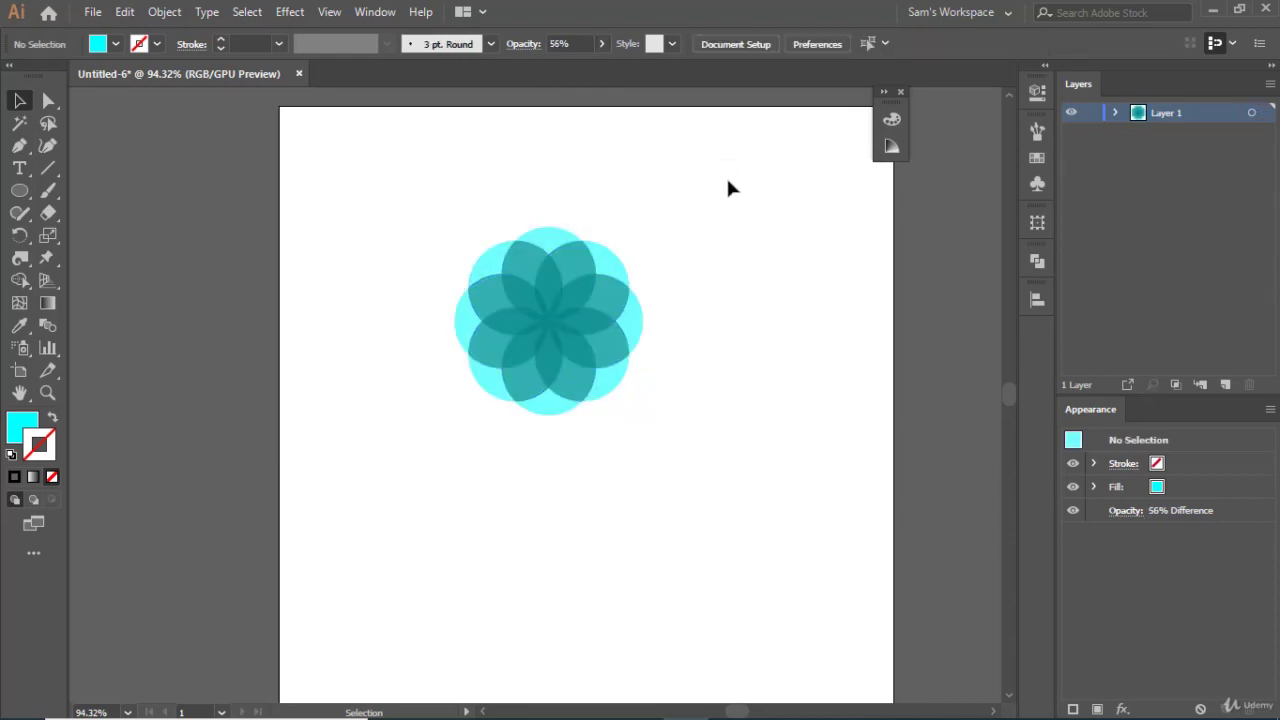
# Select the whole flower, move it towards the artboard's upper-left corner, and delete it
pyautogui.moveTo(383, 200); pyautogui.dragTo(700, 478)
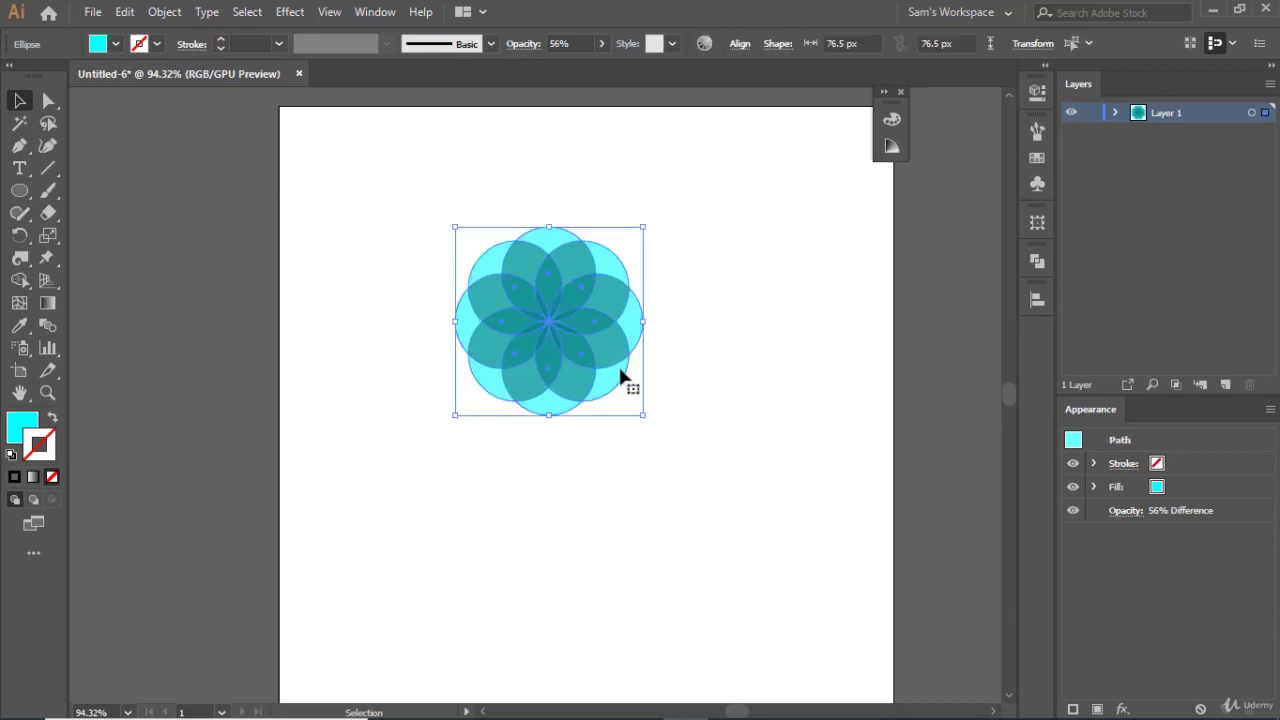
pyautogui.moveTo(620, 360); pyautogui.dragTo(502, 314)
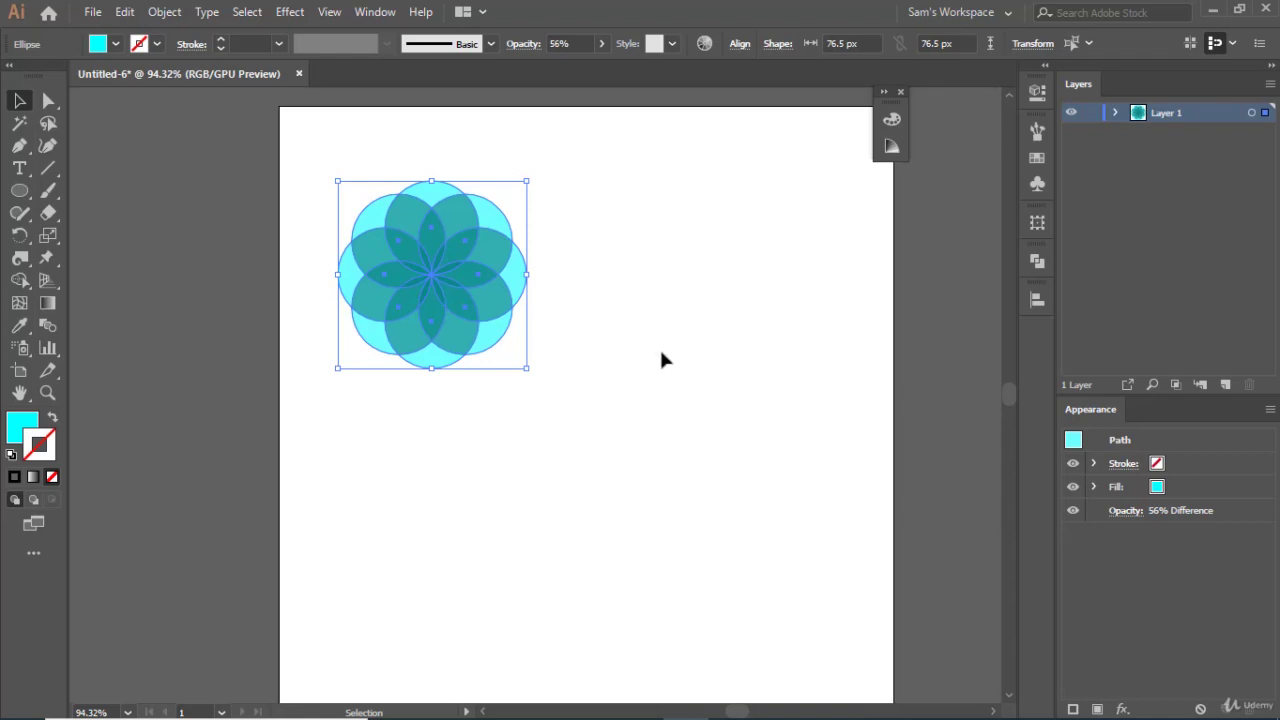
pyautogui.press('Delete')
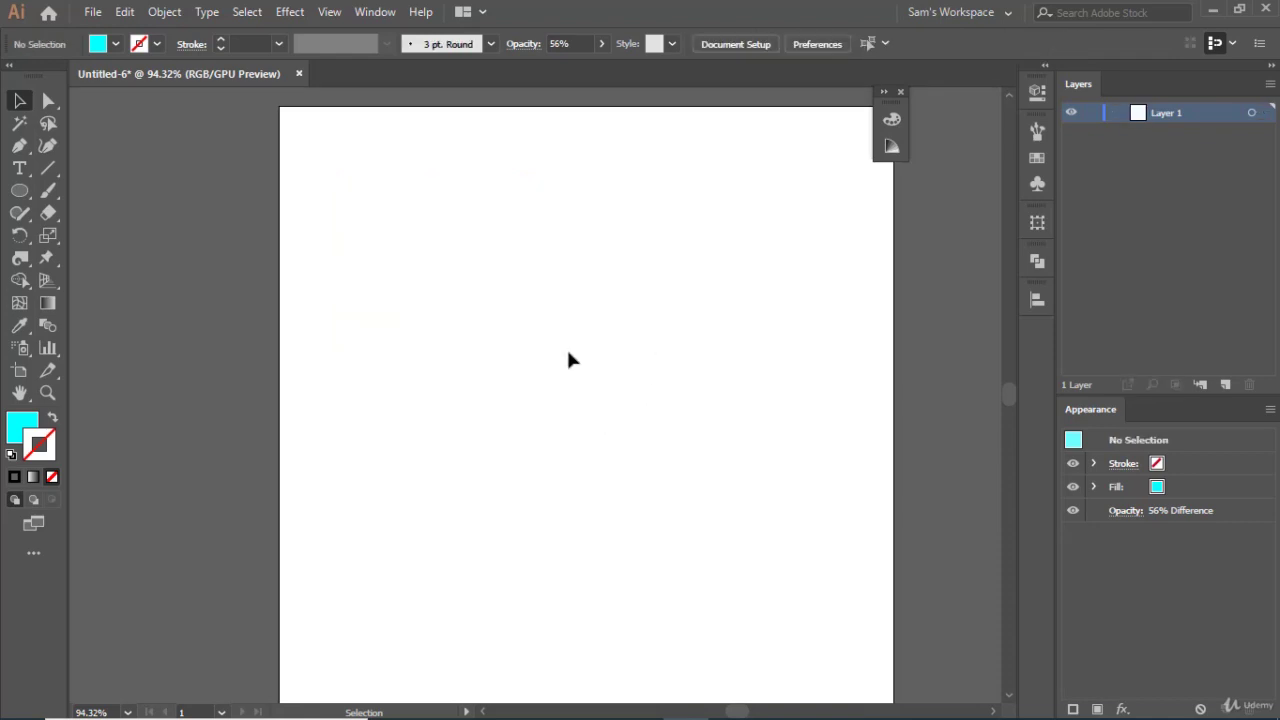
# Draw a nearly vertical line with a small curved hook at its upper end using the Pen tool, and remove its fill
pyautogui.click(19, 145)
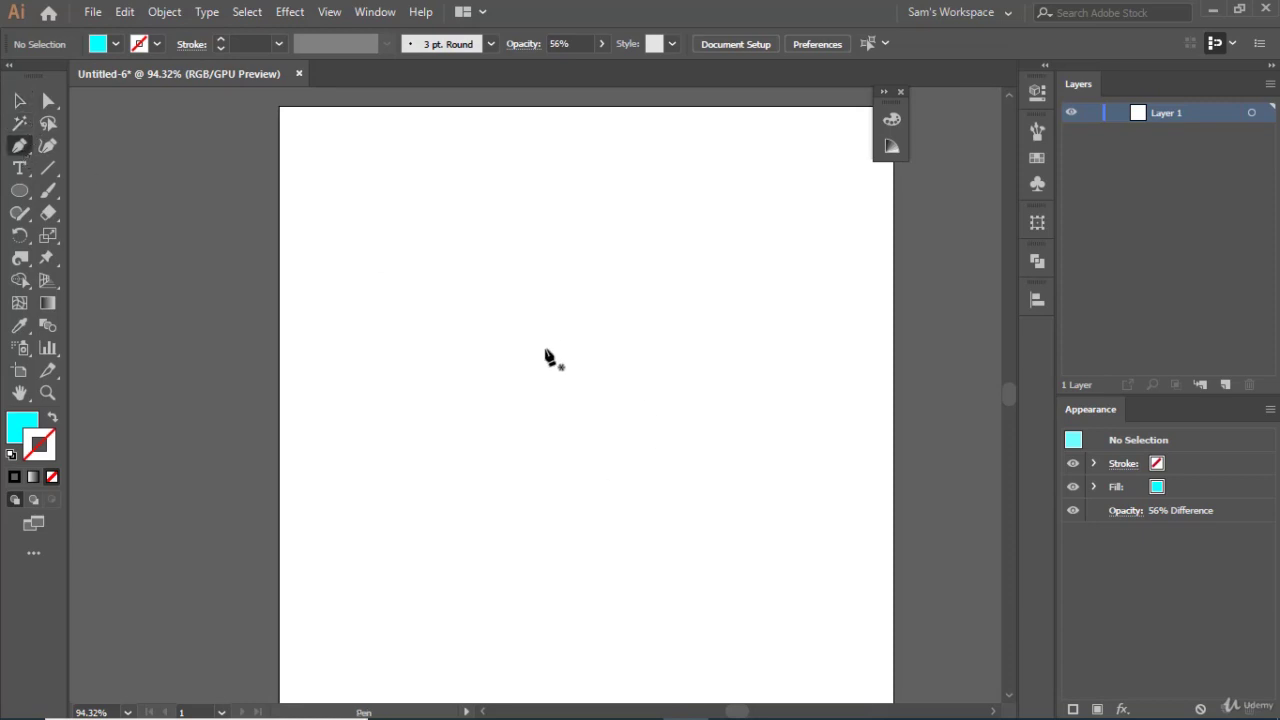
pyautogui.moveTo(557, 345); pyautogui.dragTo(563, 251)
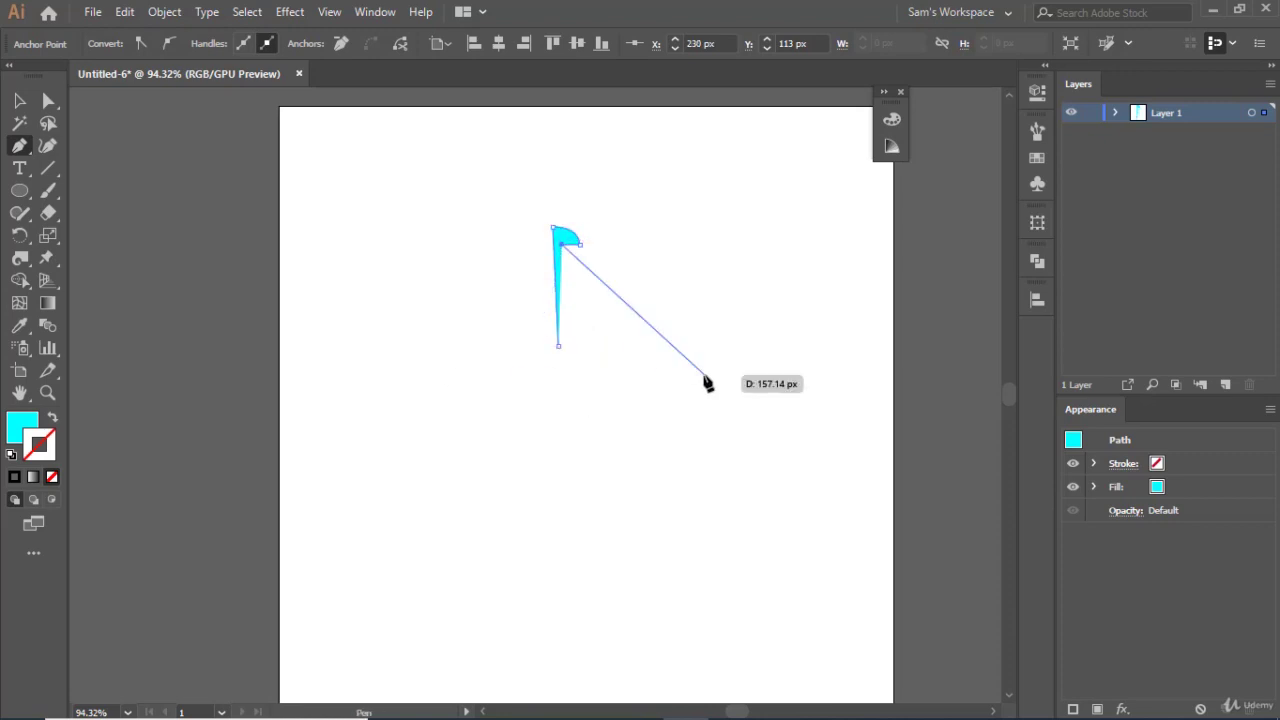
pyautogui.click(24, 428)
pyautogui.click(52, 477)
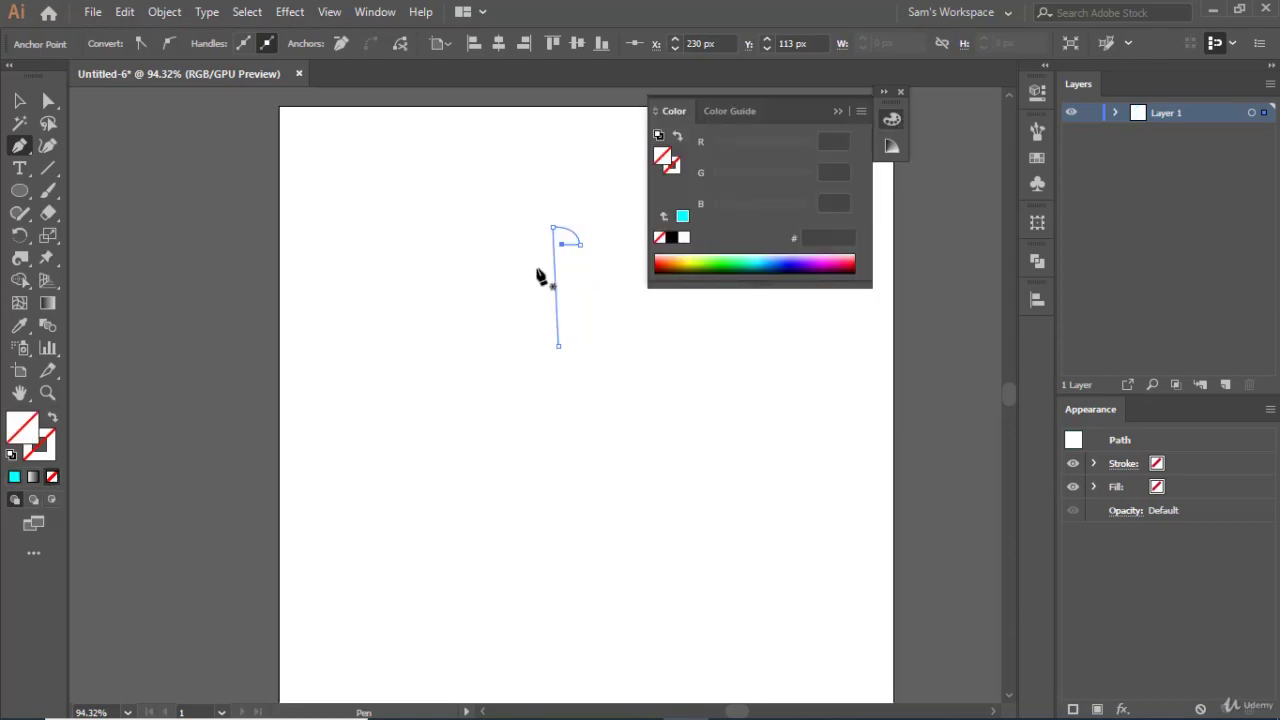
# Give the hooked path a black 1 pt stroke and switch to the Selection tool
pyautogui.click(43, 455)
pyautogui.click(1158, 468)
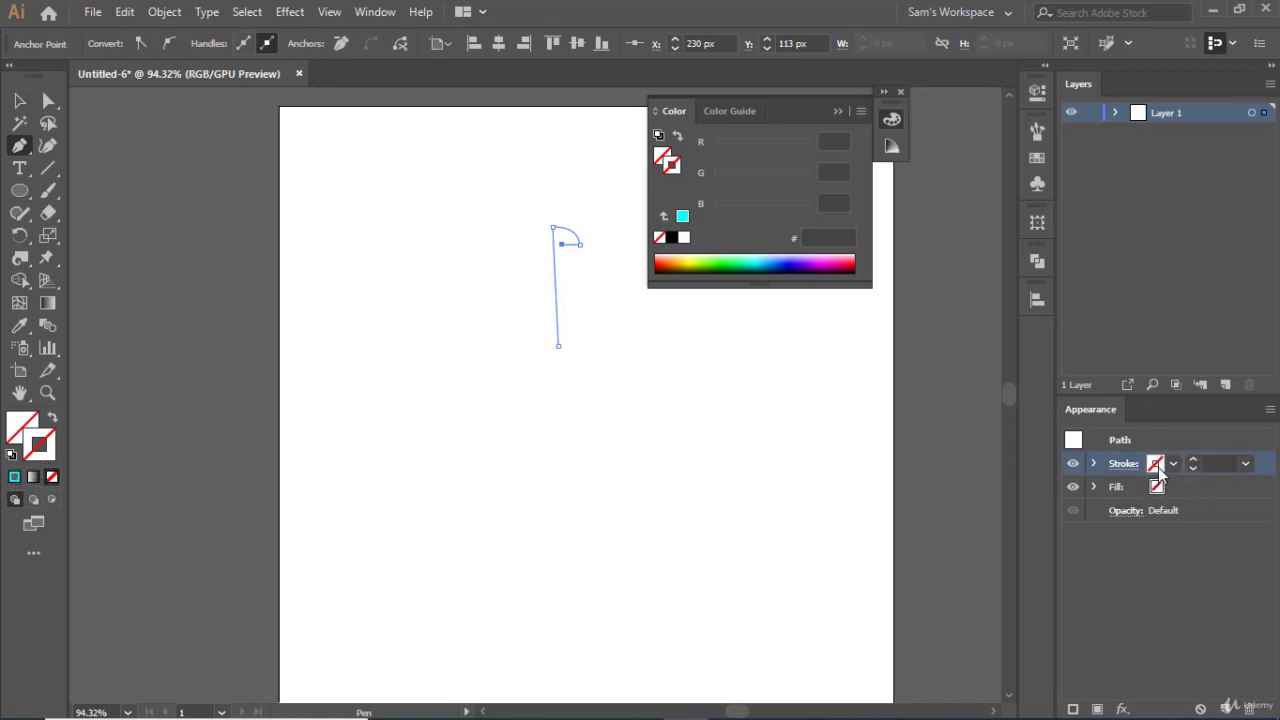
pyautogui.click(1157, 466)
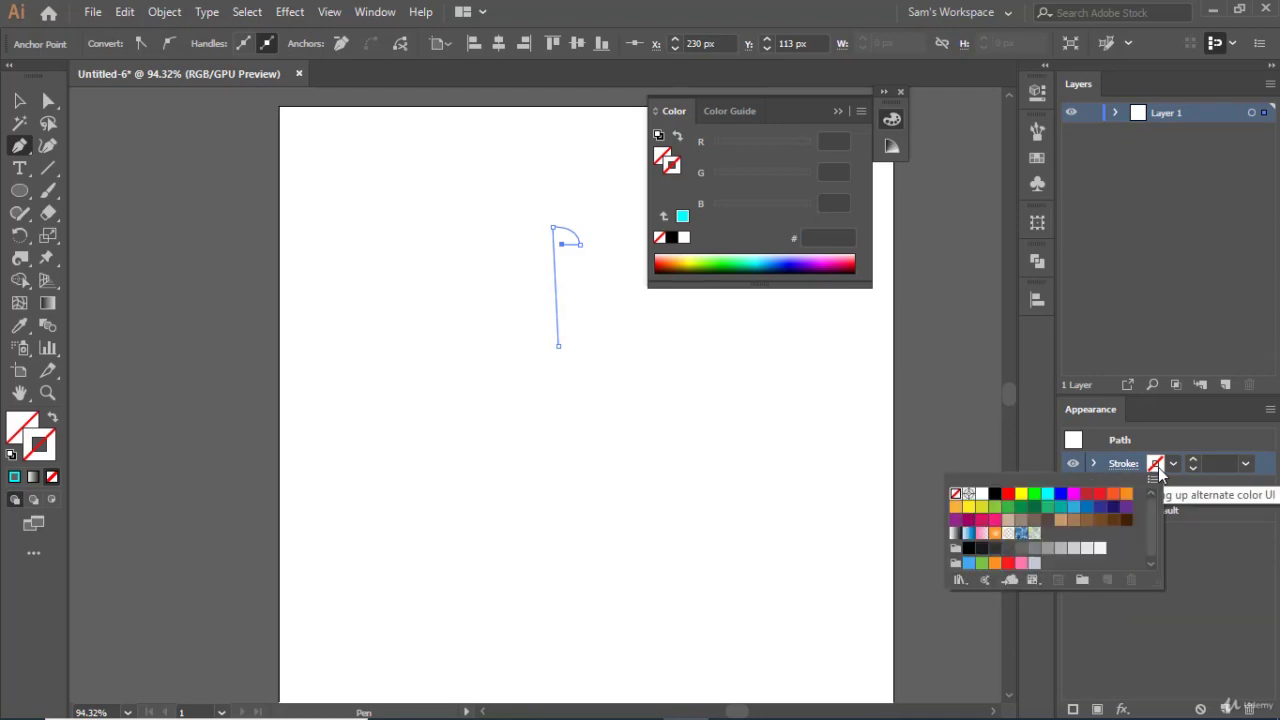
pyautogui.click(995, 495)
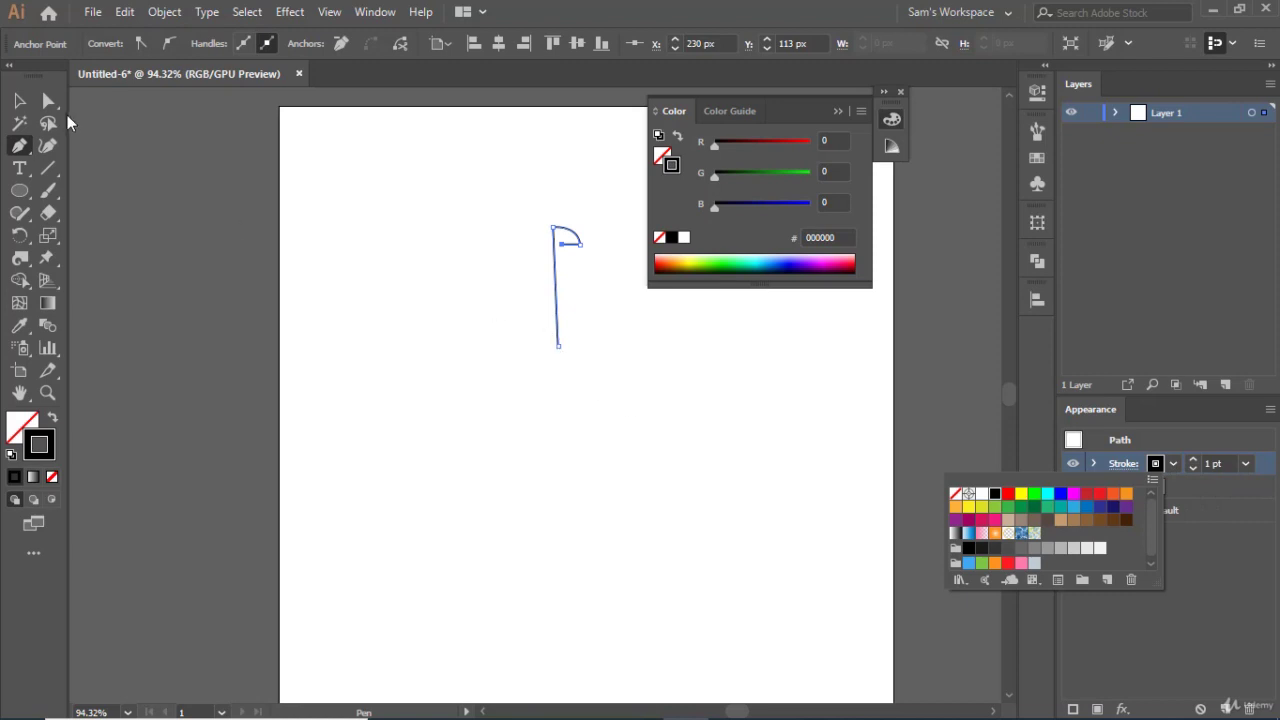
pyautogui.press('Escape')
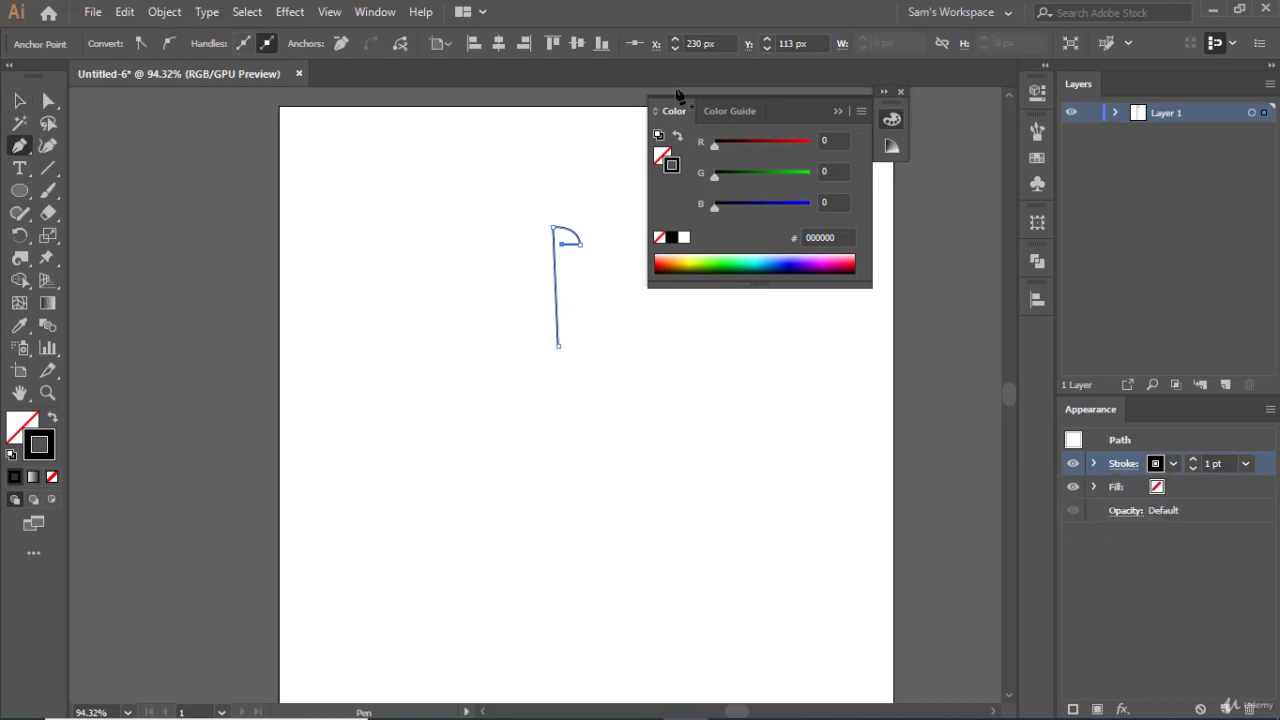
pyautogui.click(838, 111)
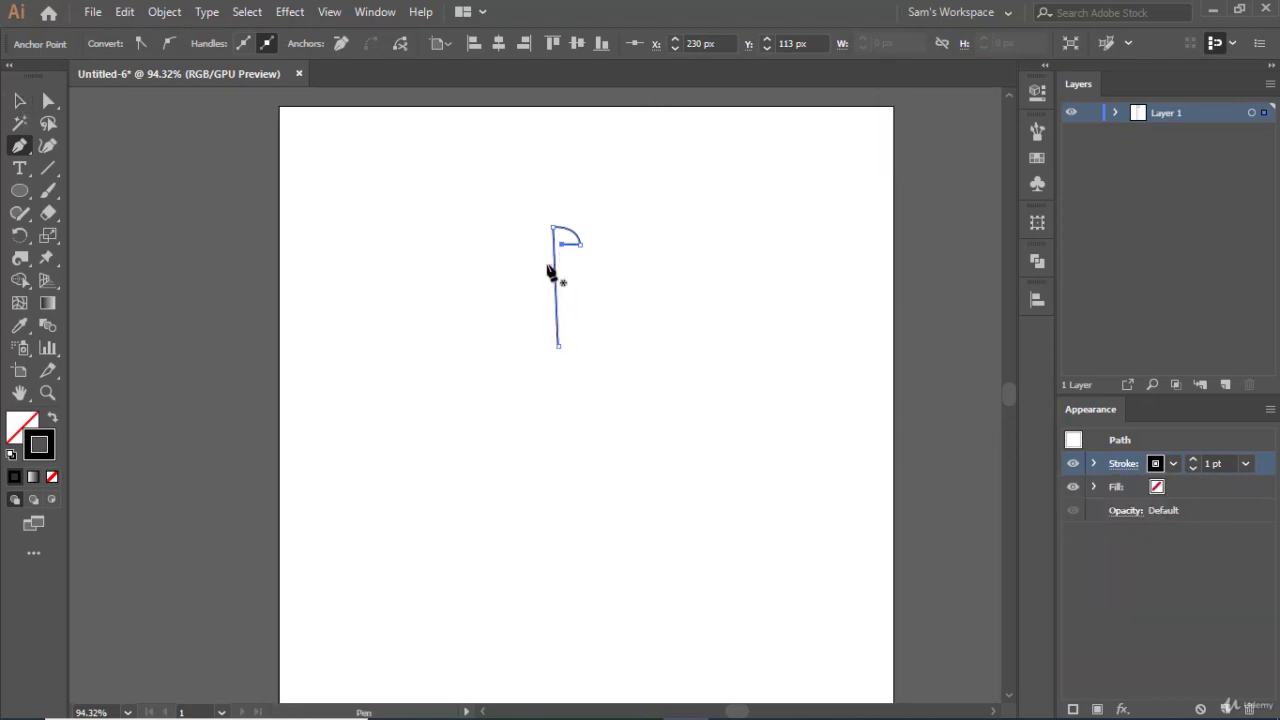
pyautogui.press('v')
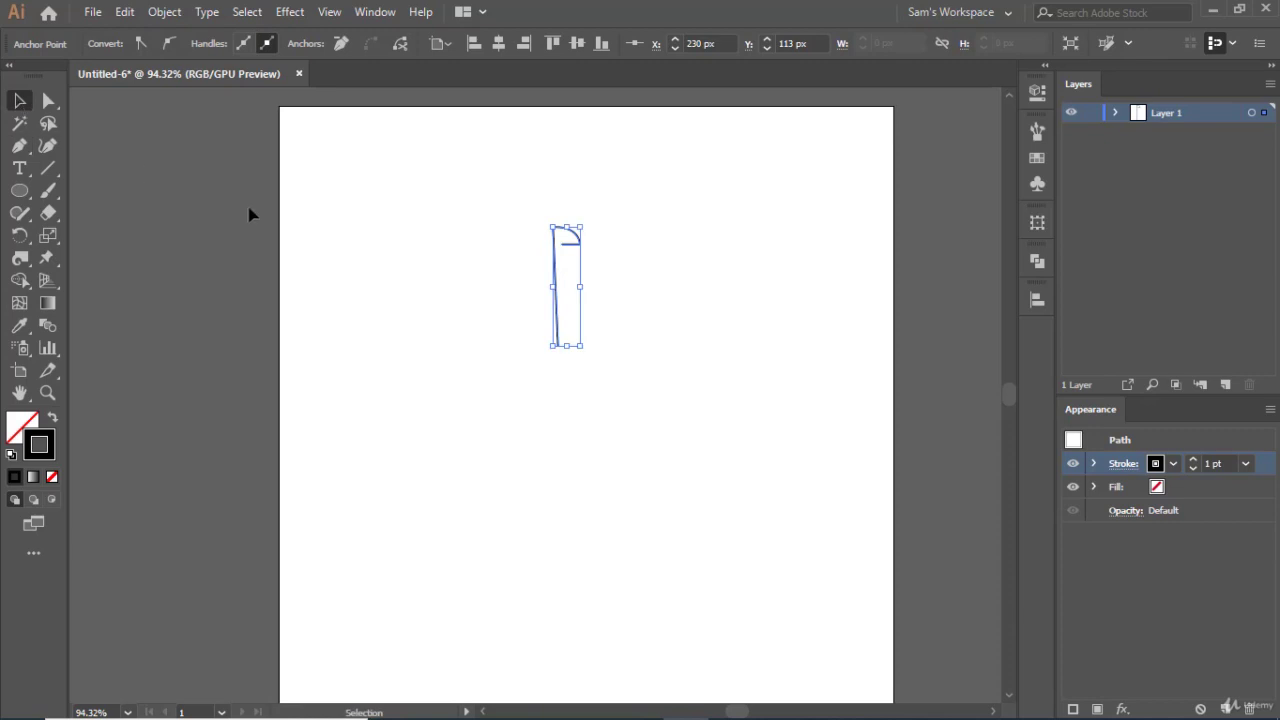
# Group the hooked path and set up a previewed Transform effect on it with 10 copies rotated by 36°
pyautogui.rightClick(557, 278)
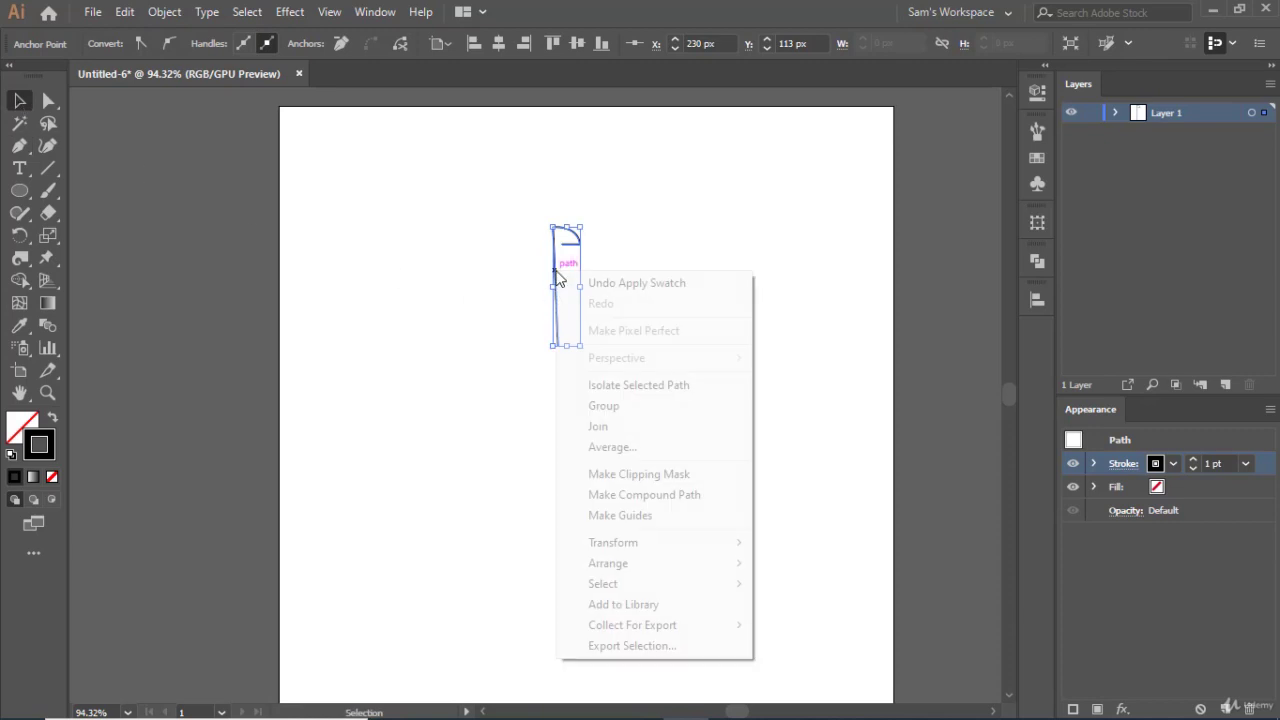
pyautogui.click(590, 406)
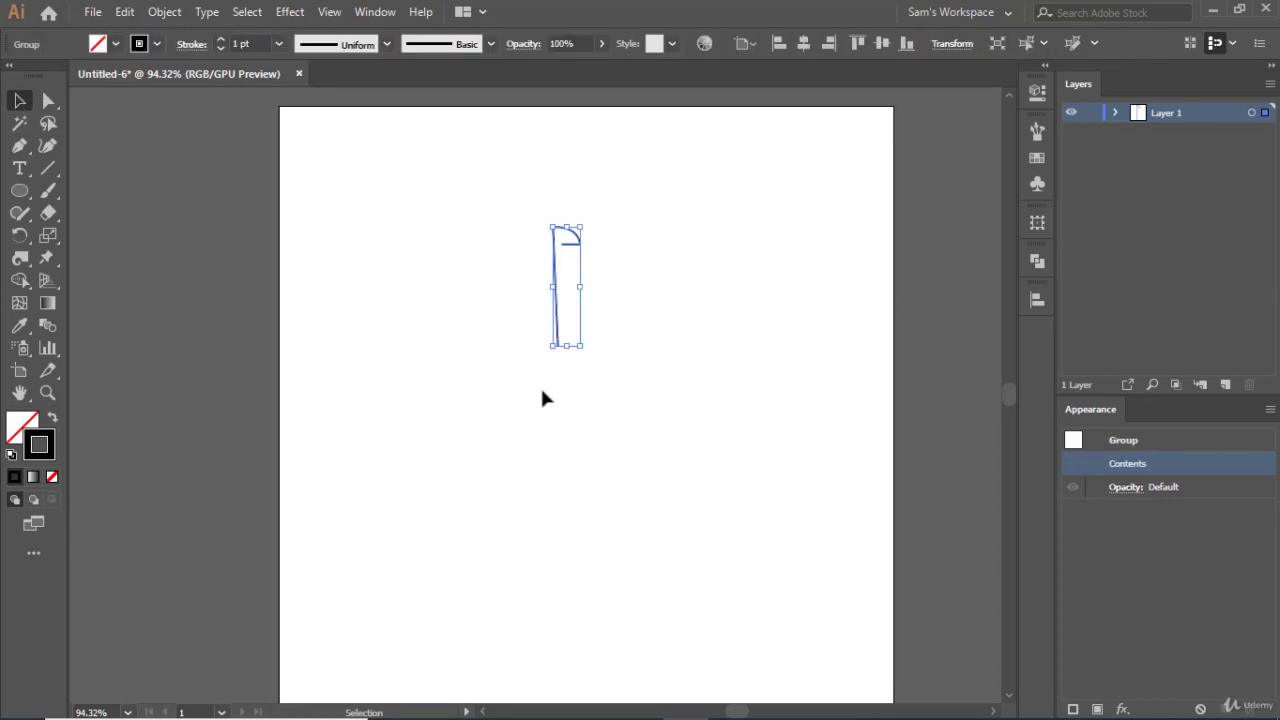
pyautogui.click(290, 12)
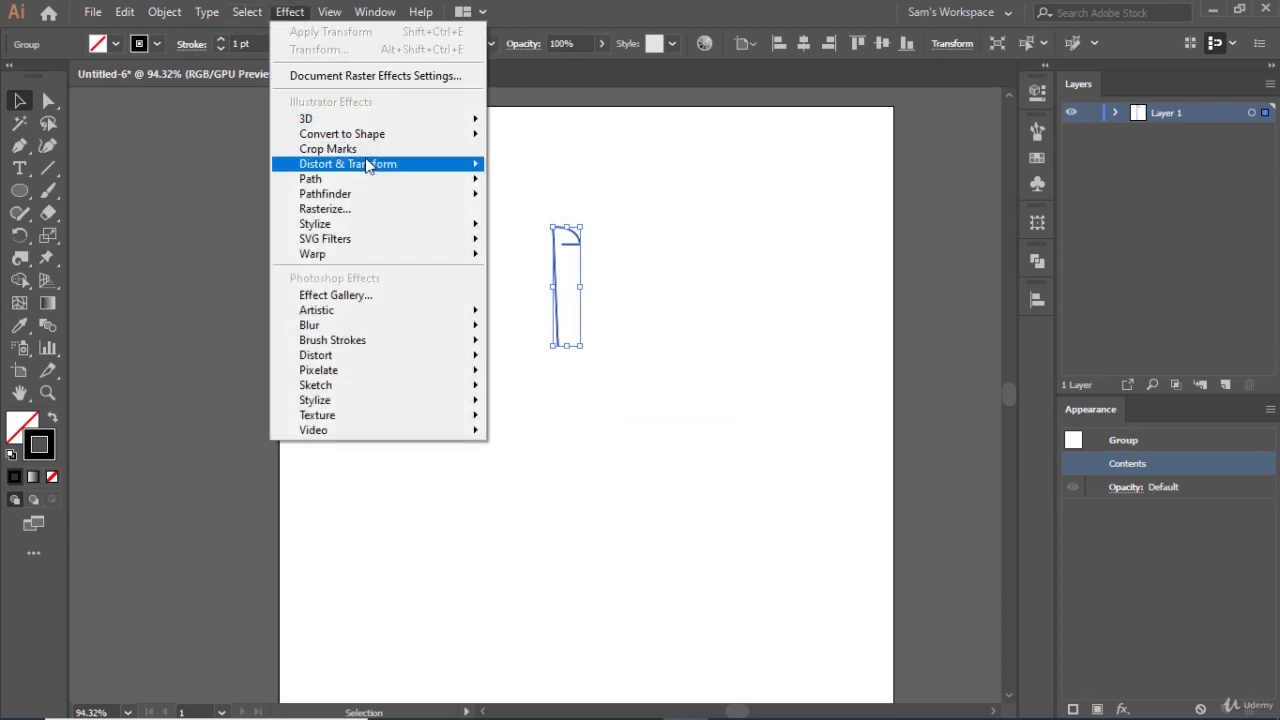
pyautogui.moveTo(374, 164)
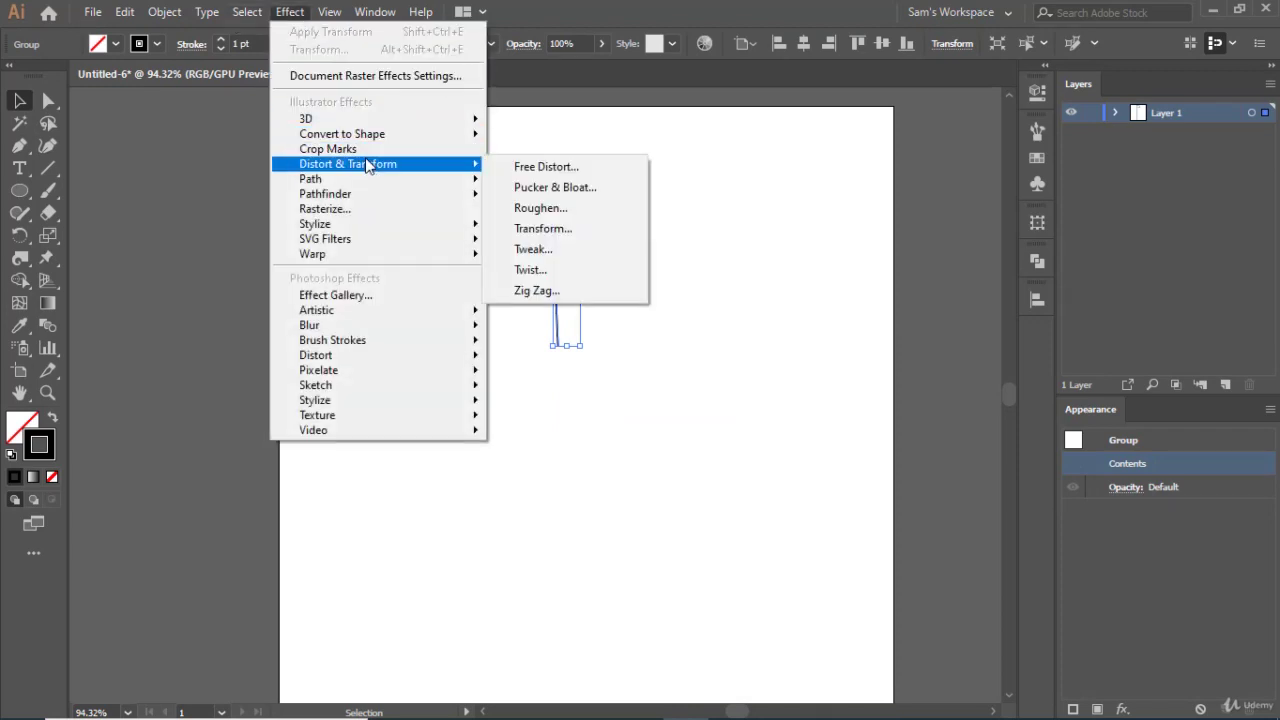
pyautogui.click(575, 230)
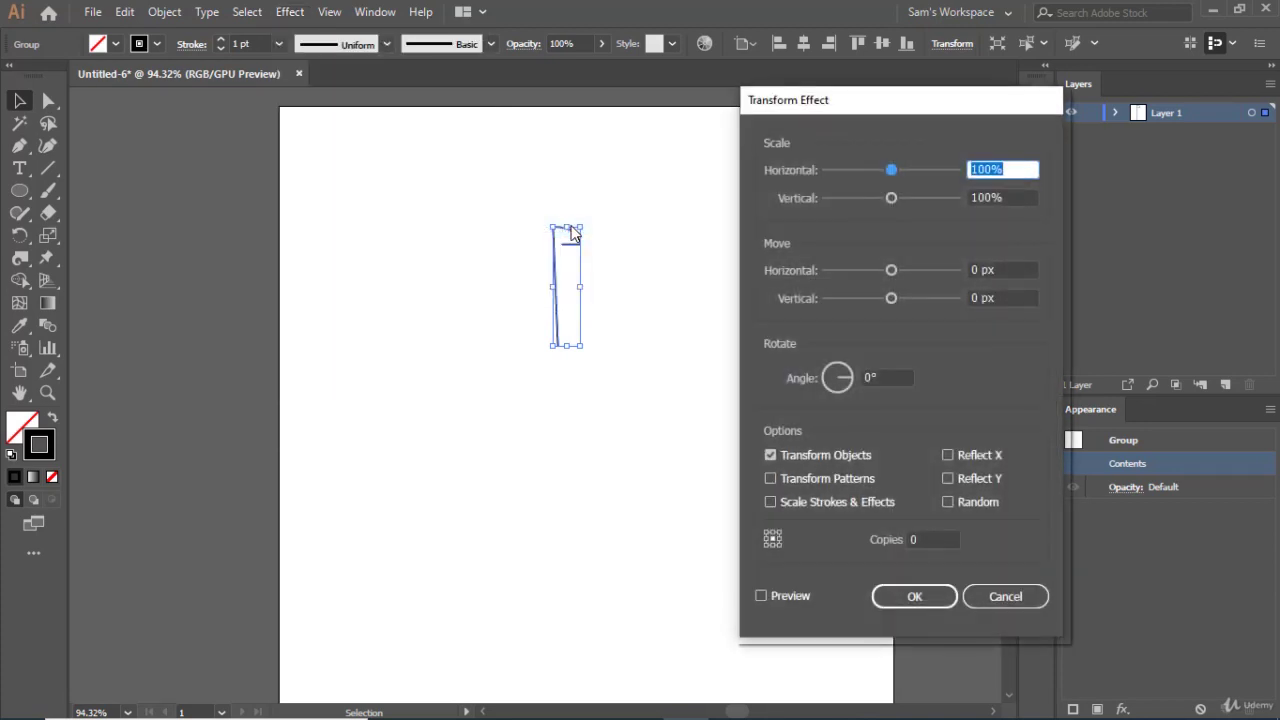
pyautogui.click(925, 541)
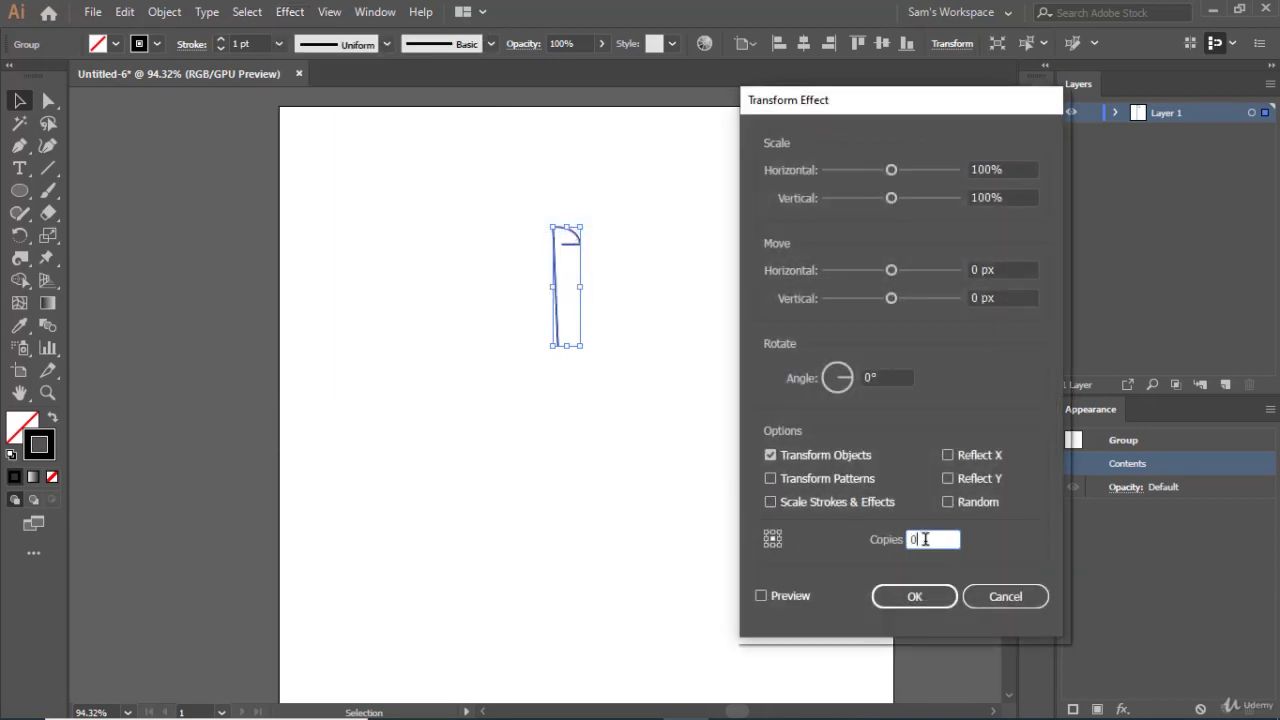
pyautogui.write('10')
pyautogui.click(878, 375)
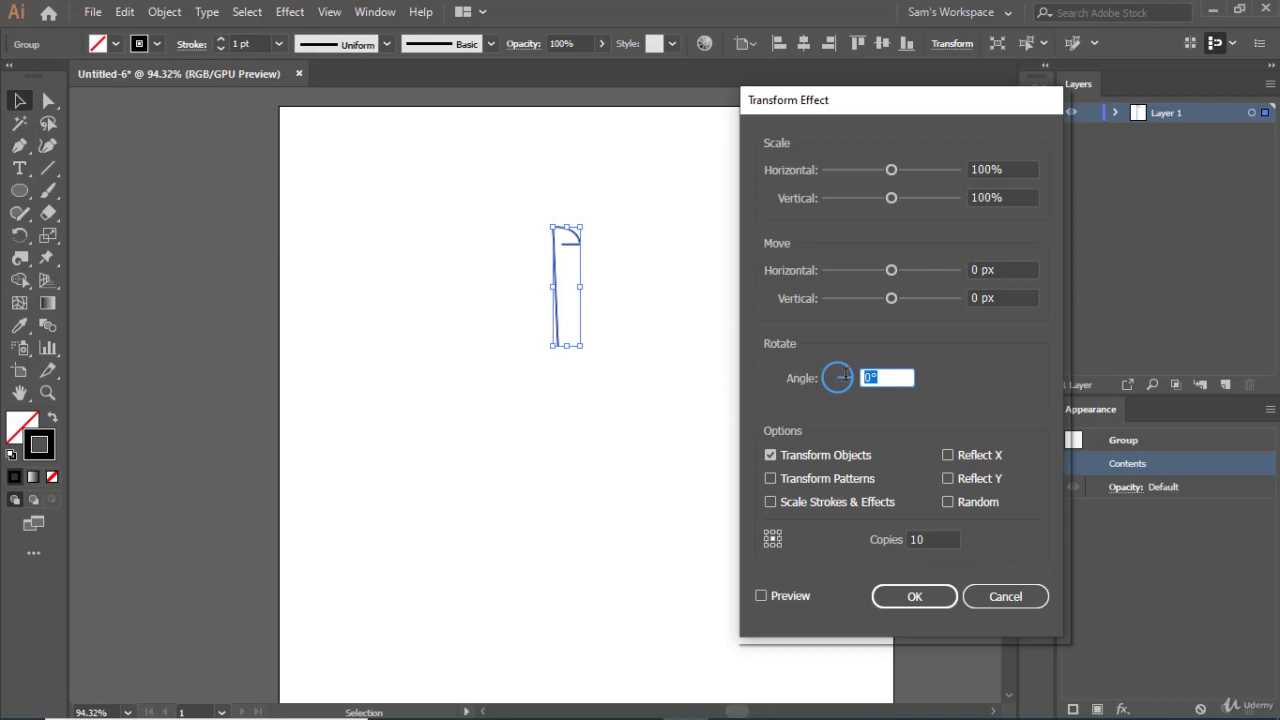
pyautogui.write('36')
pyautogui.click(797, 595)
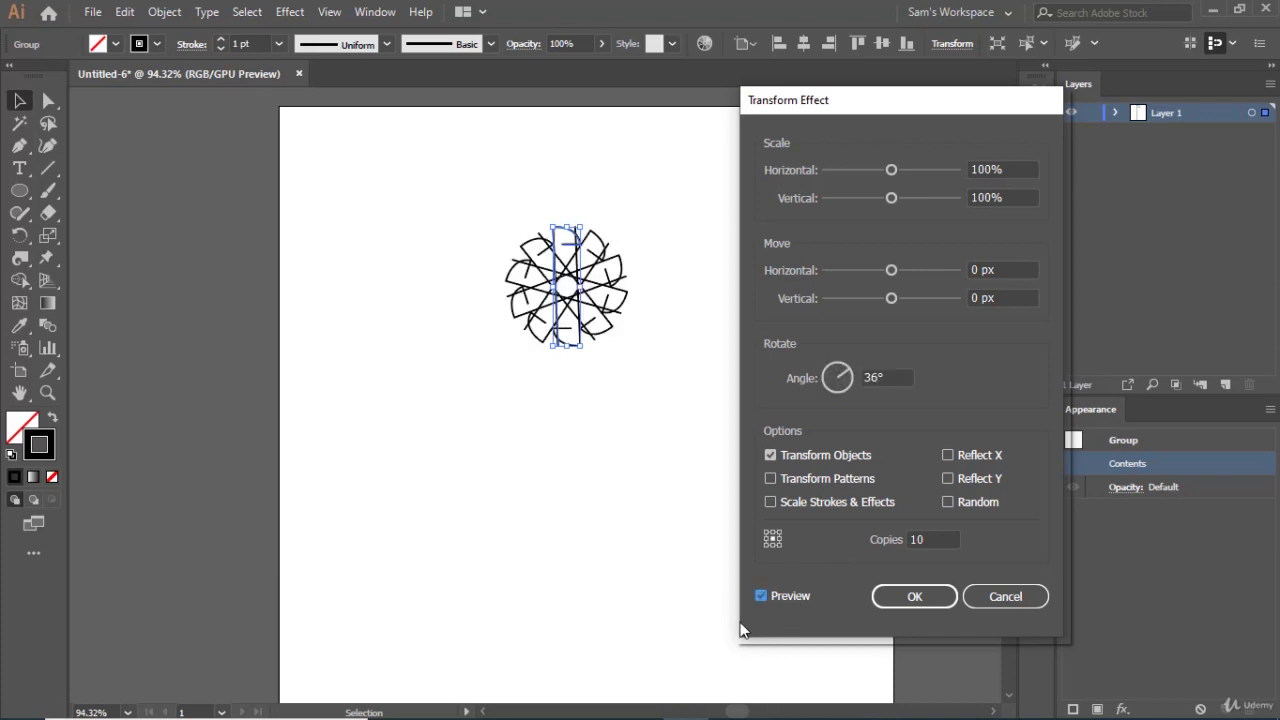
# Set the Transform effect's move to -5 px horizontally and 20 px vertically, and apply the effect
pyautogui.moveTo(890, 297)
pyautogui.mouseDown()
pyautogui.moveTo(921, 300)
pyautogui.moveTo(870, 306)
pyautogui.mouseUp()
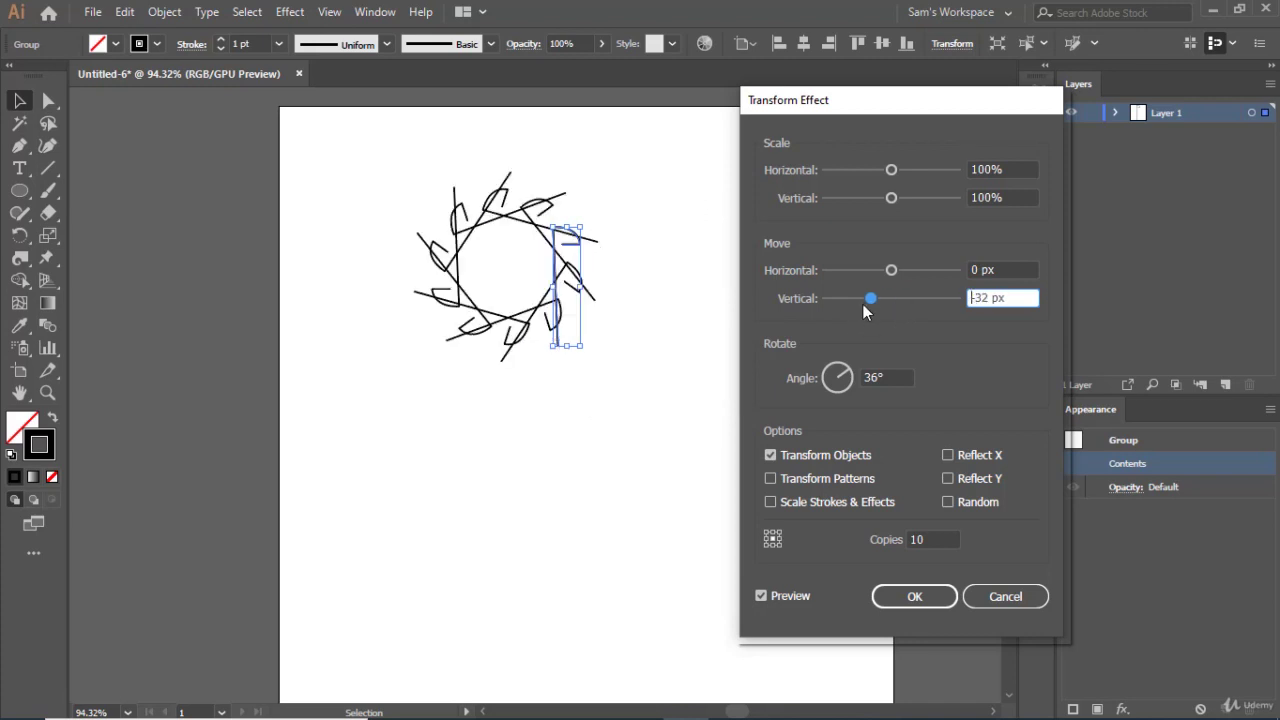
pyautogui.moveTo(870, 300); pyautogui.dragTo(896, 305)
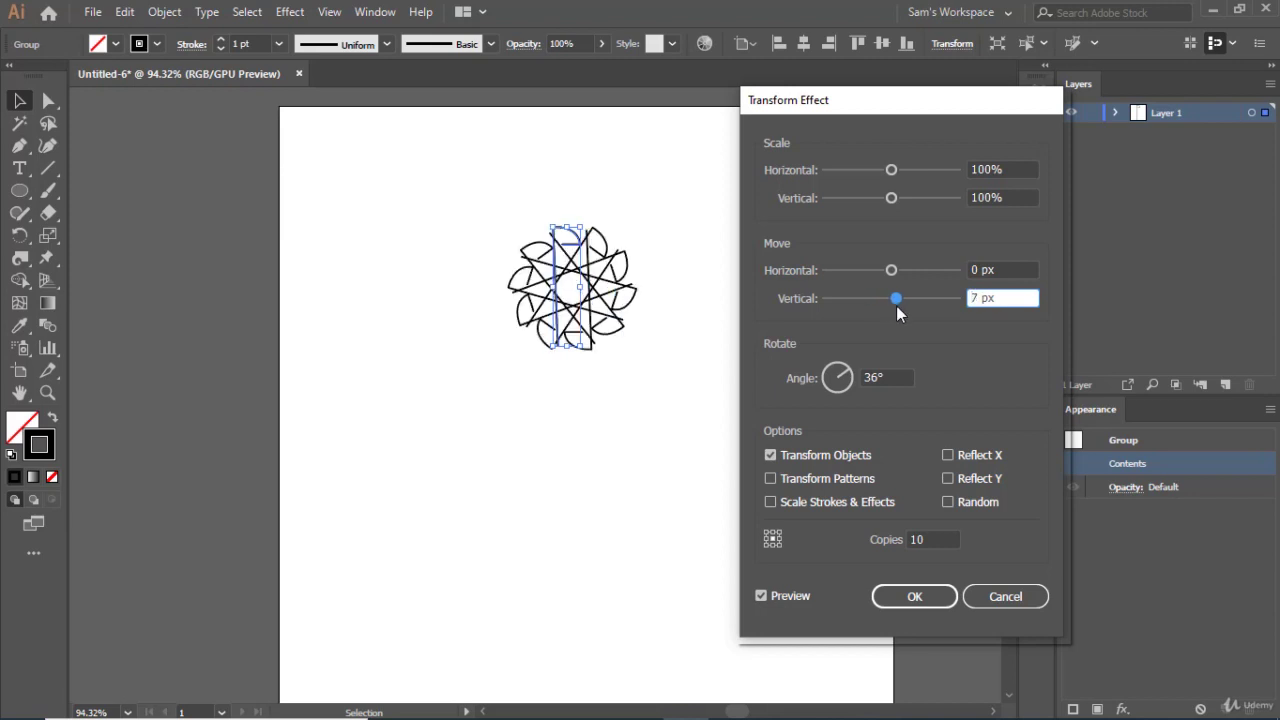
pyautogui.moveTo(893, 277)
pyautogui.mouseDown()
pyautogui.moveTo(875, 279)
pyautogui.moveTo(888, 279)
pyautogui.mouseUp()
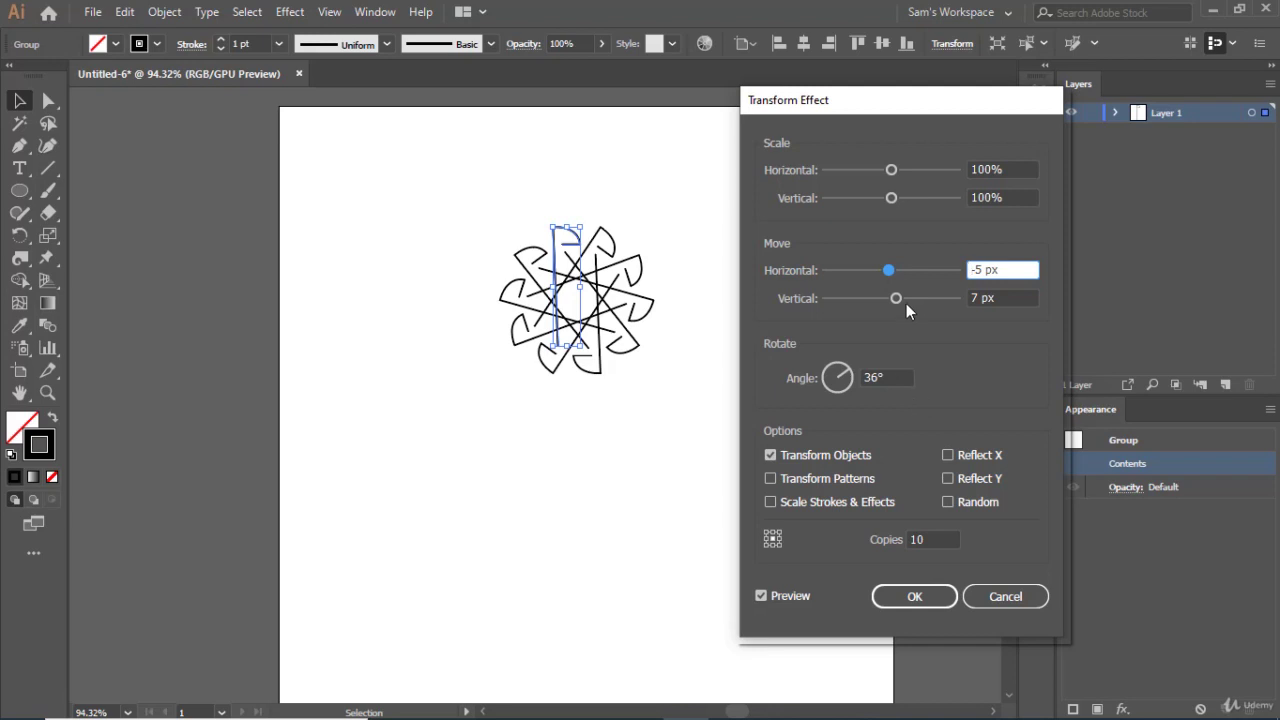
pyautogui.moveTo(896, 298); pyautogui.dragTo(905, 302)
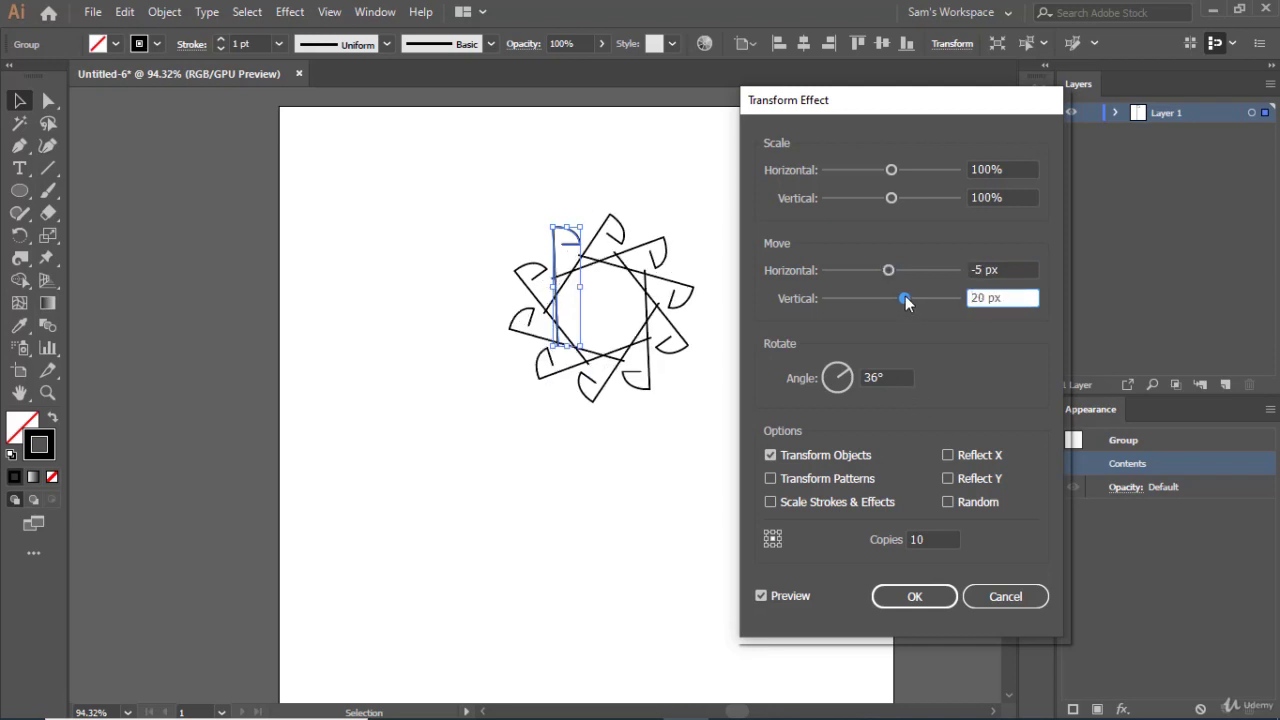
pyautogui.click(918, 597)
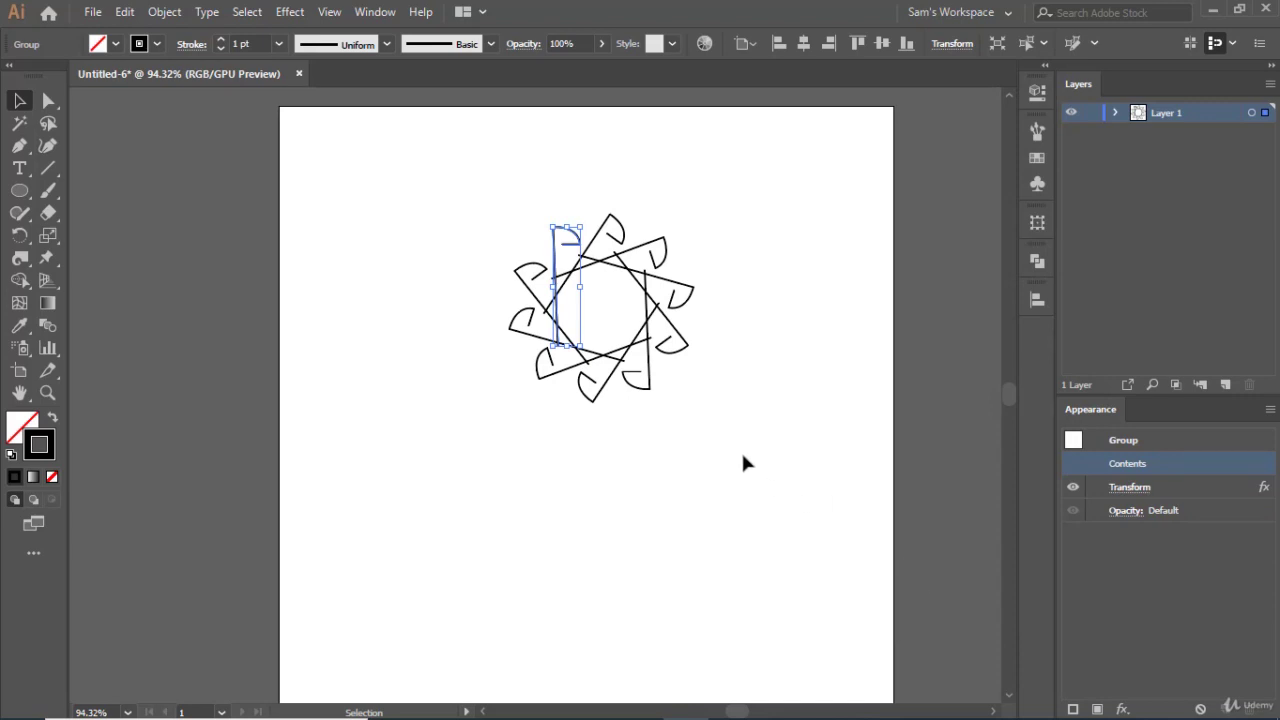
# Inside the isolated group, draw a small circle within the original path's hook and fill it green (R=57 G=181 B=74)
pyautogui.doubleClick(568, 247)
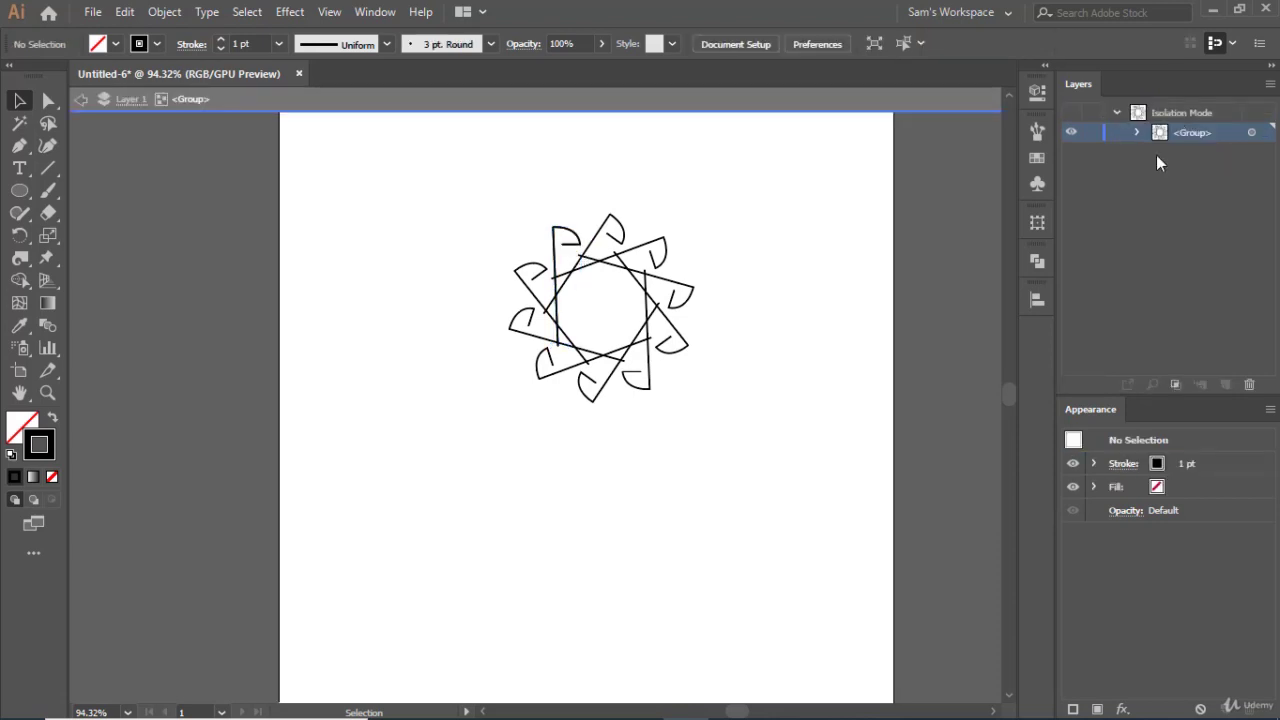
pyautogui.click(19, 190)
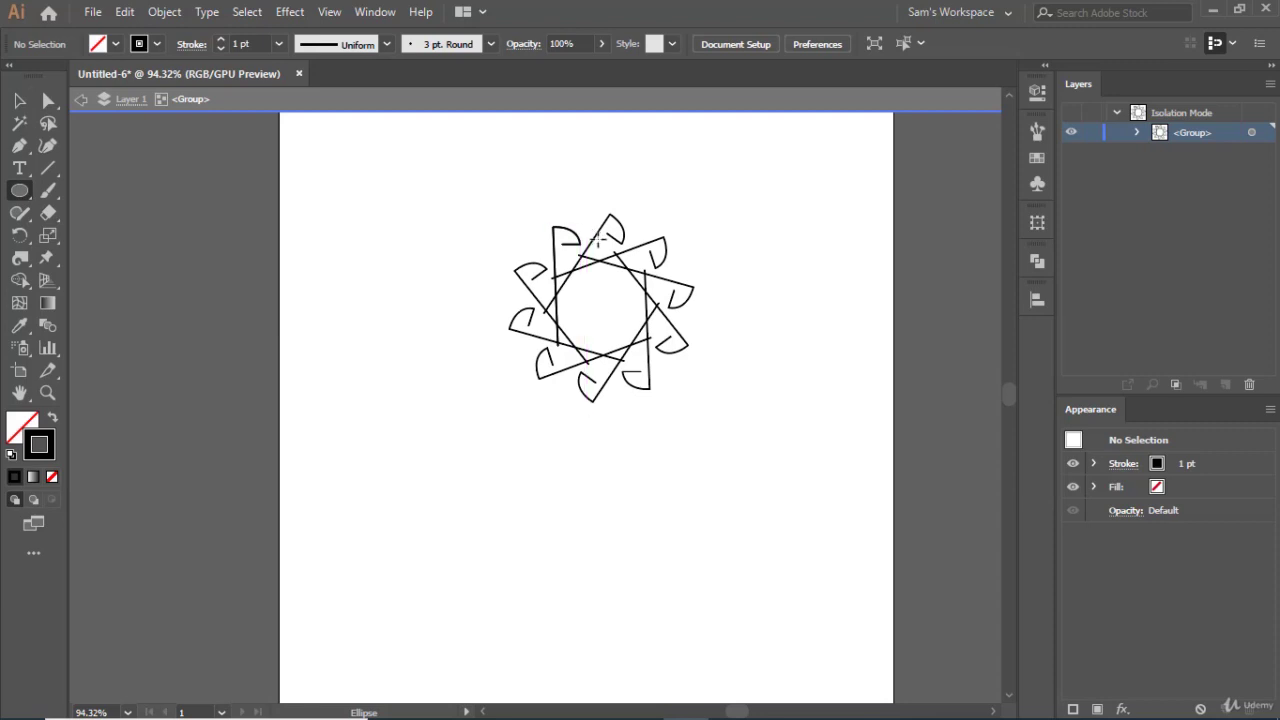
pyautogui.hotkey('ctrl', '1')
pyautogui.scroll(2, 597, 238)
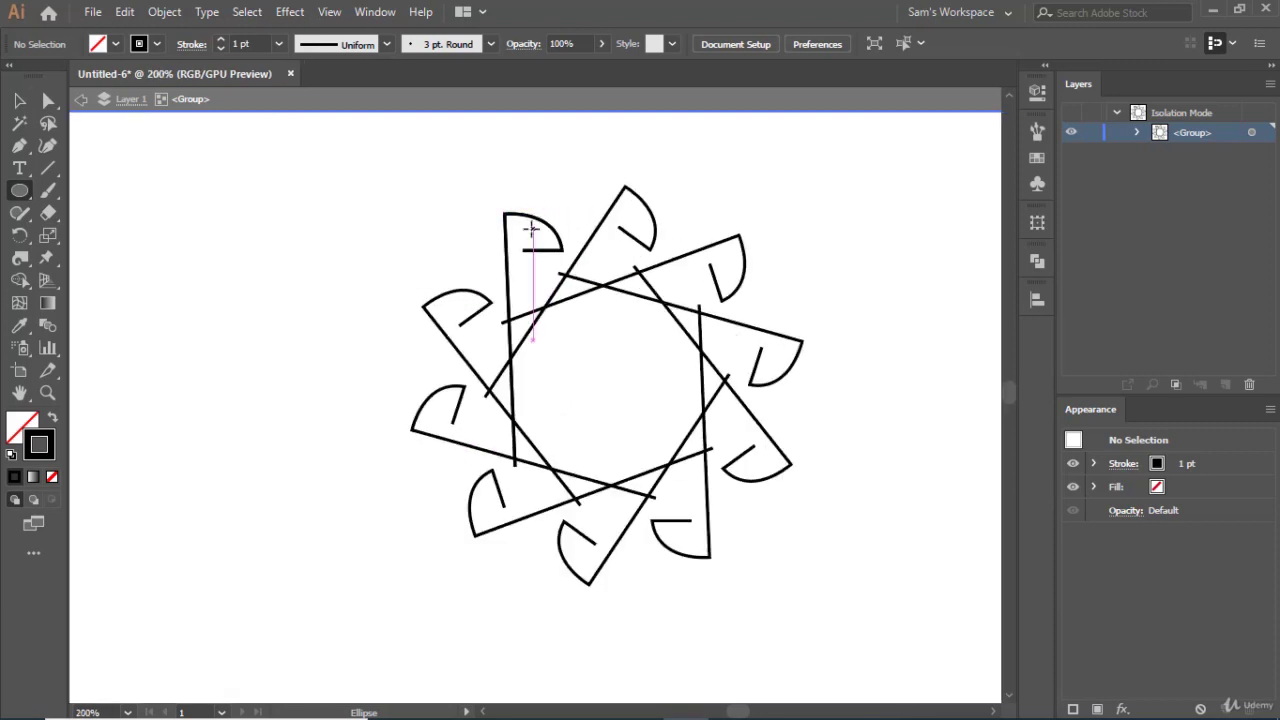
pyautogui.moveTo(531, 229); pyautogui.dragTo(545, 240)
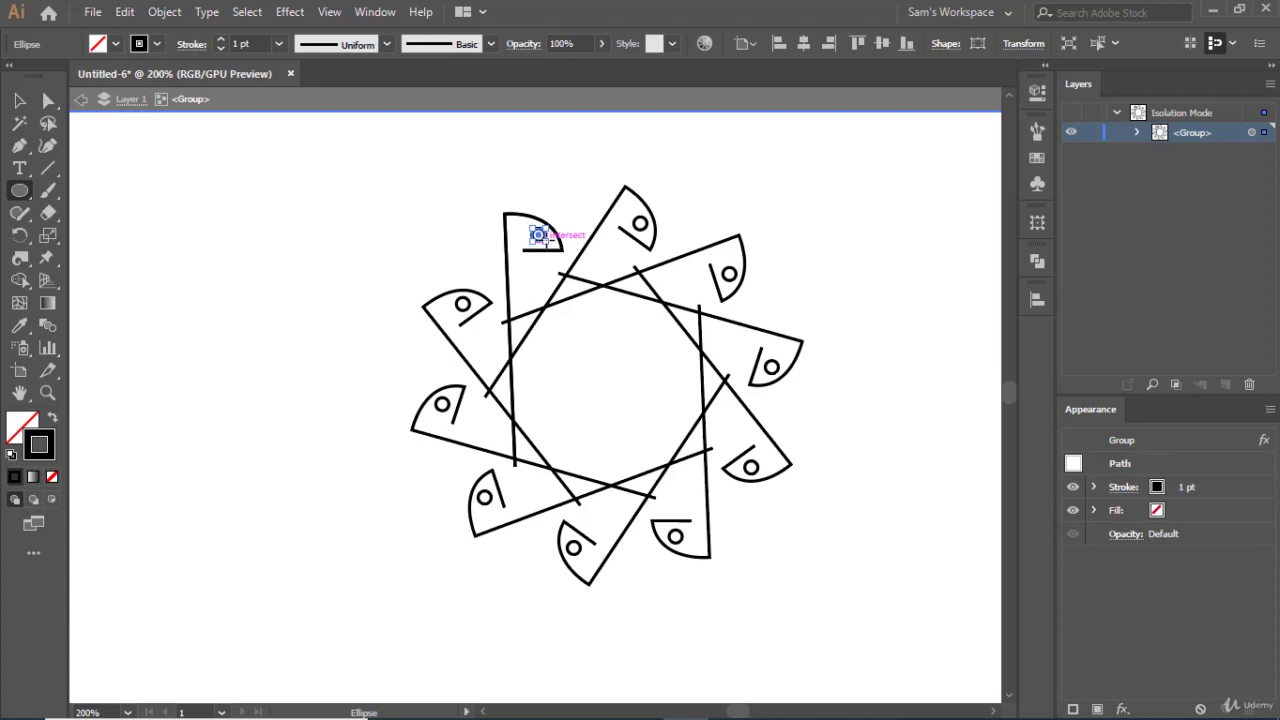
pyautogui.click(115, 44)
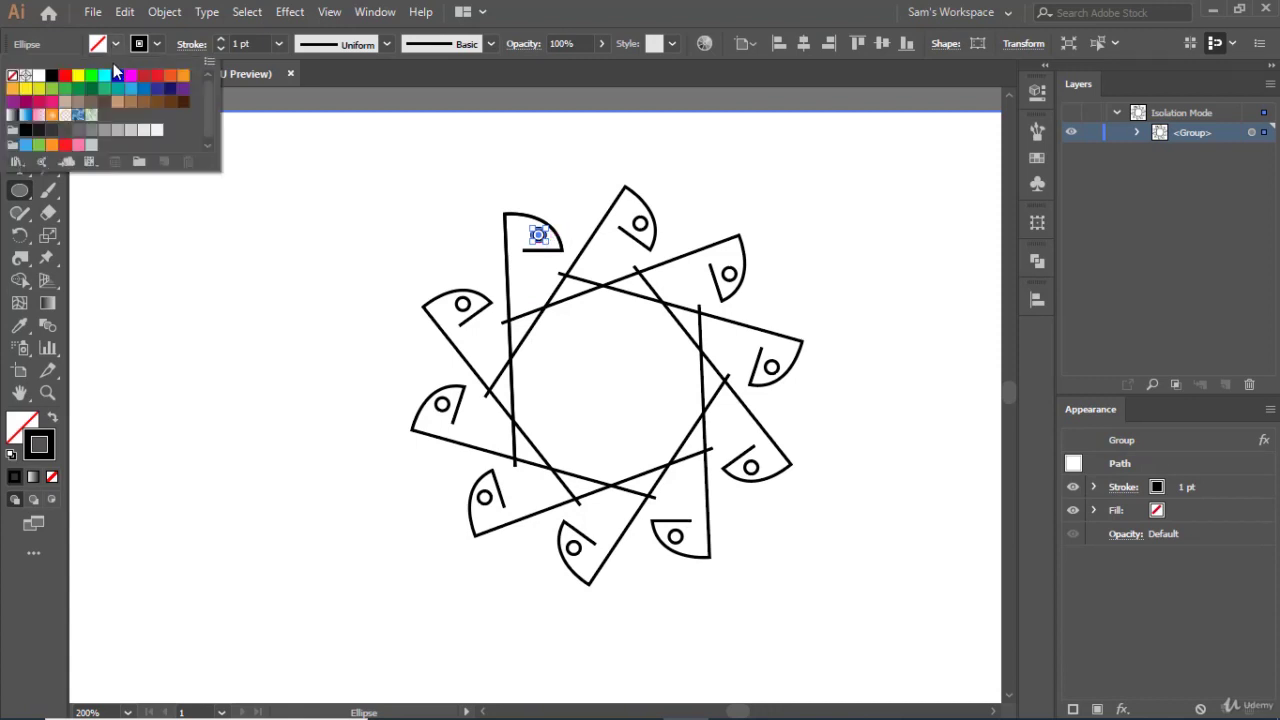
pyautogui.click(65, 90)
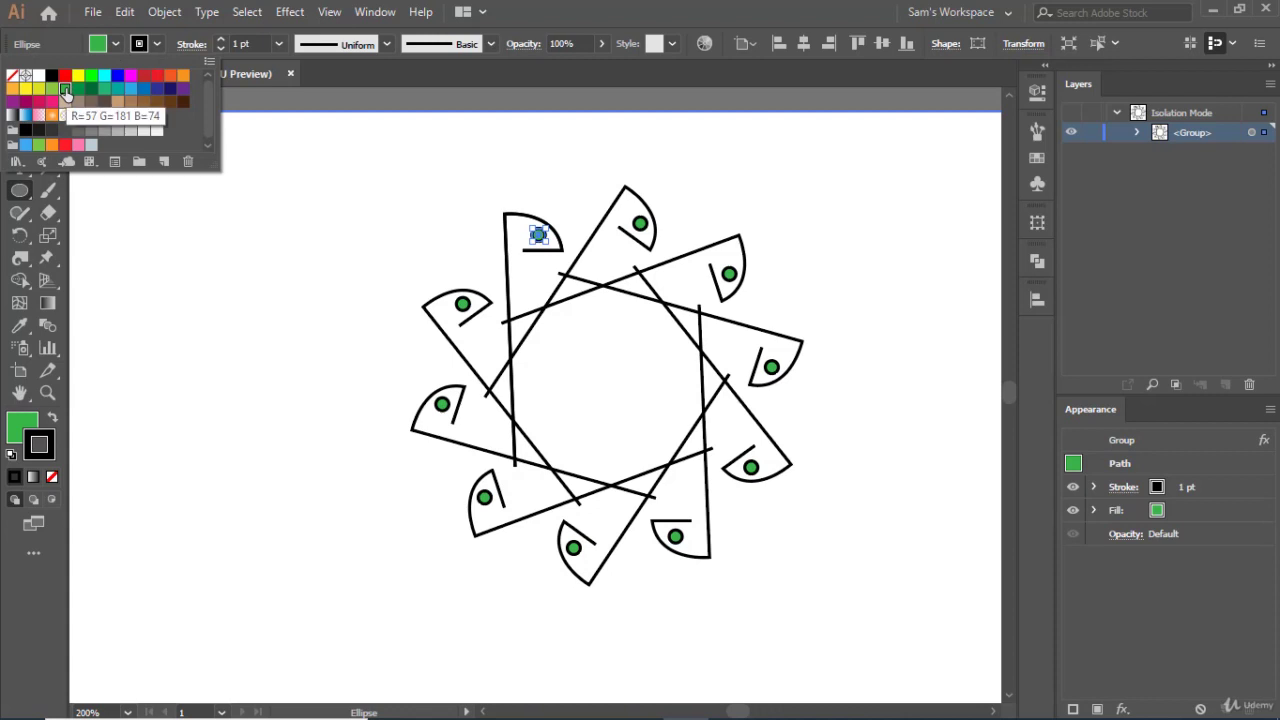
# Draw four more green circles in the isolated group: beside the original line, beyond the ring's opposite edge, inside the ring, and near its centre
pyautogui.click(480, 342)
pyautogui.moveTo(486, 345); pyautogui.dragTo(502, 356)
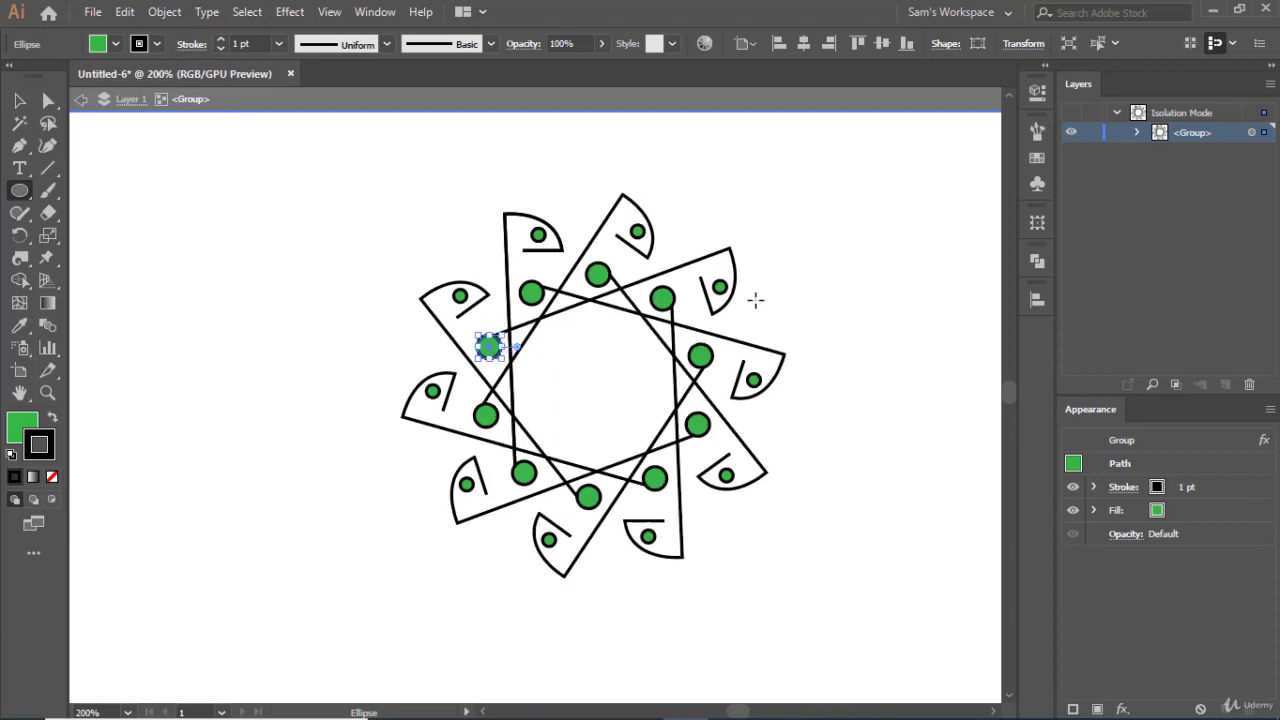
pyautogui.moveTo(747, 311); pyautogui.dragTo(768, 335)
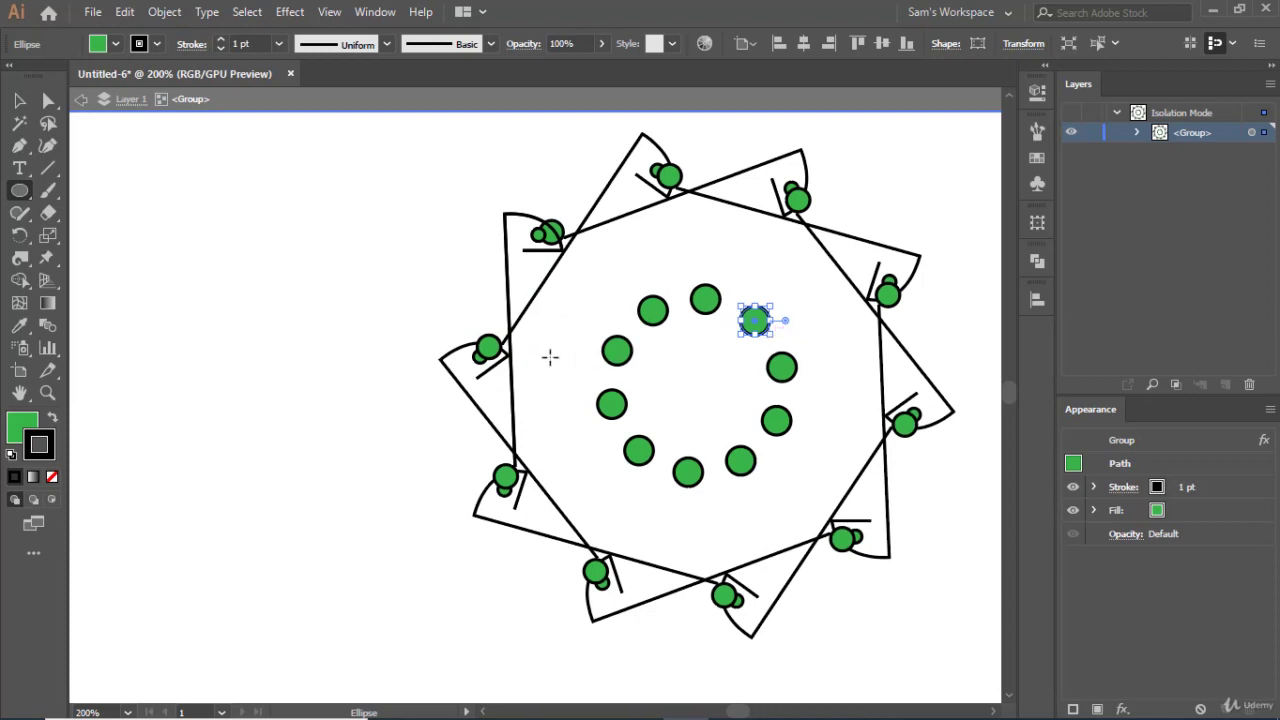
pyautogui.moveTo(535, 381); pyautogui.dragTo(564, 412)
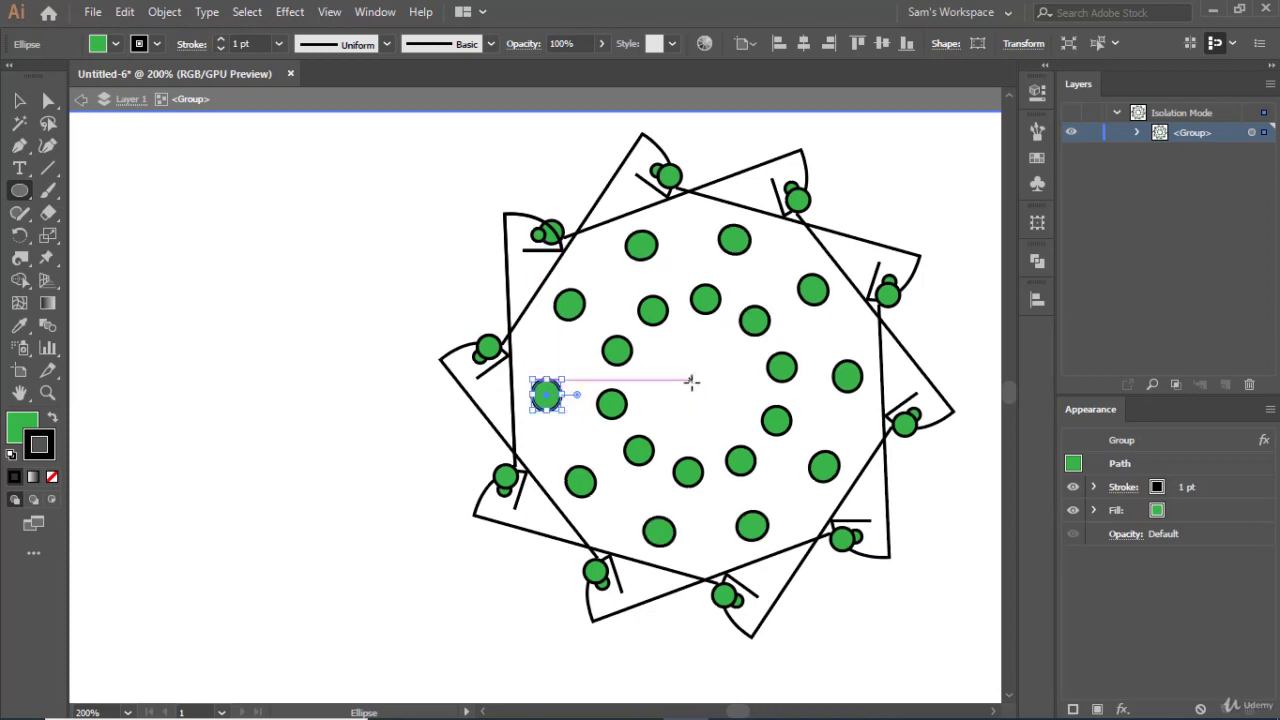
pyautogui.moveTo(700, 391); pyautogui.dragTo(712, 405)
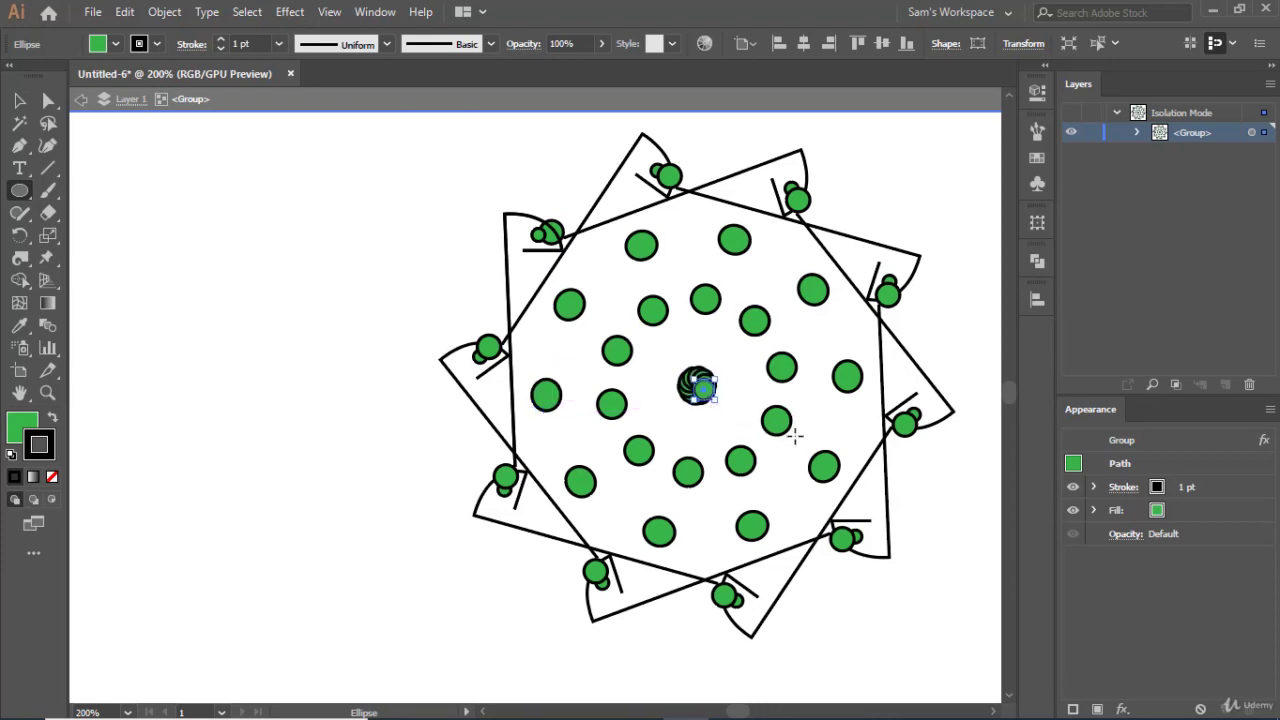